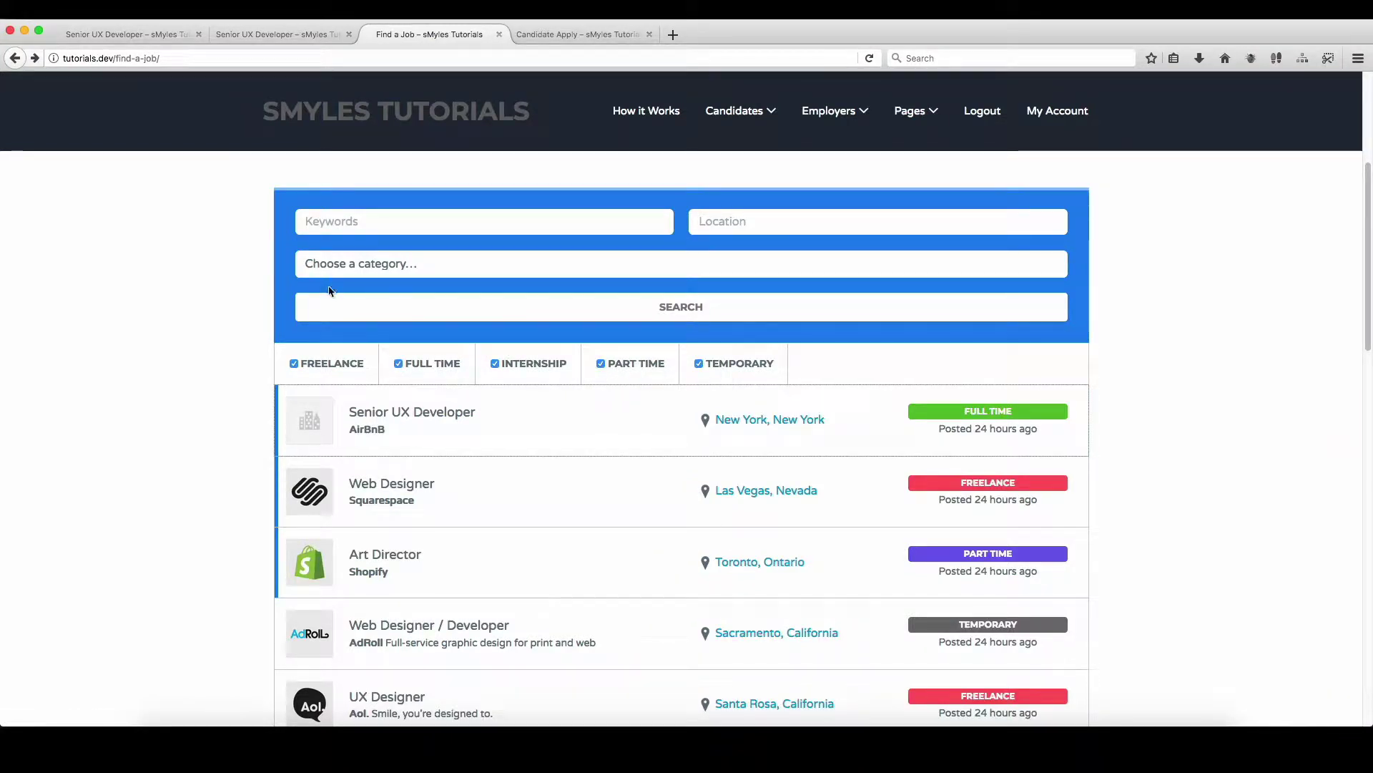
Step: Open the Senior UX Developer job to see its View Package prompt, then switch to the admin window
scroll(138, 281, "down", 1)
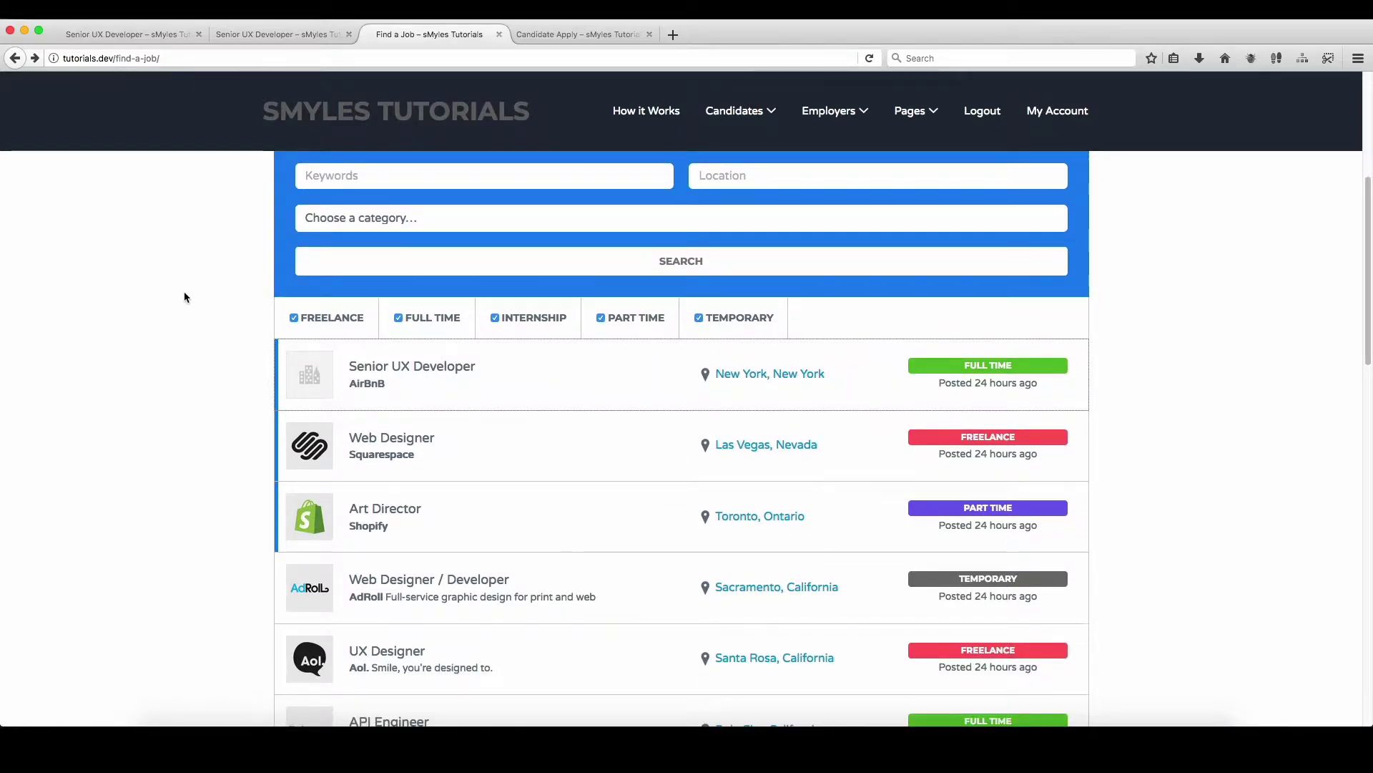
scroll(184, 294, "down", 3)
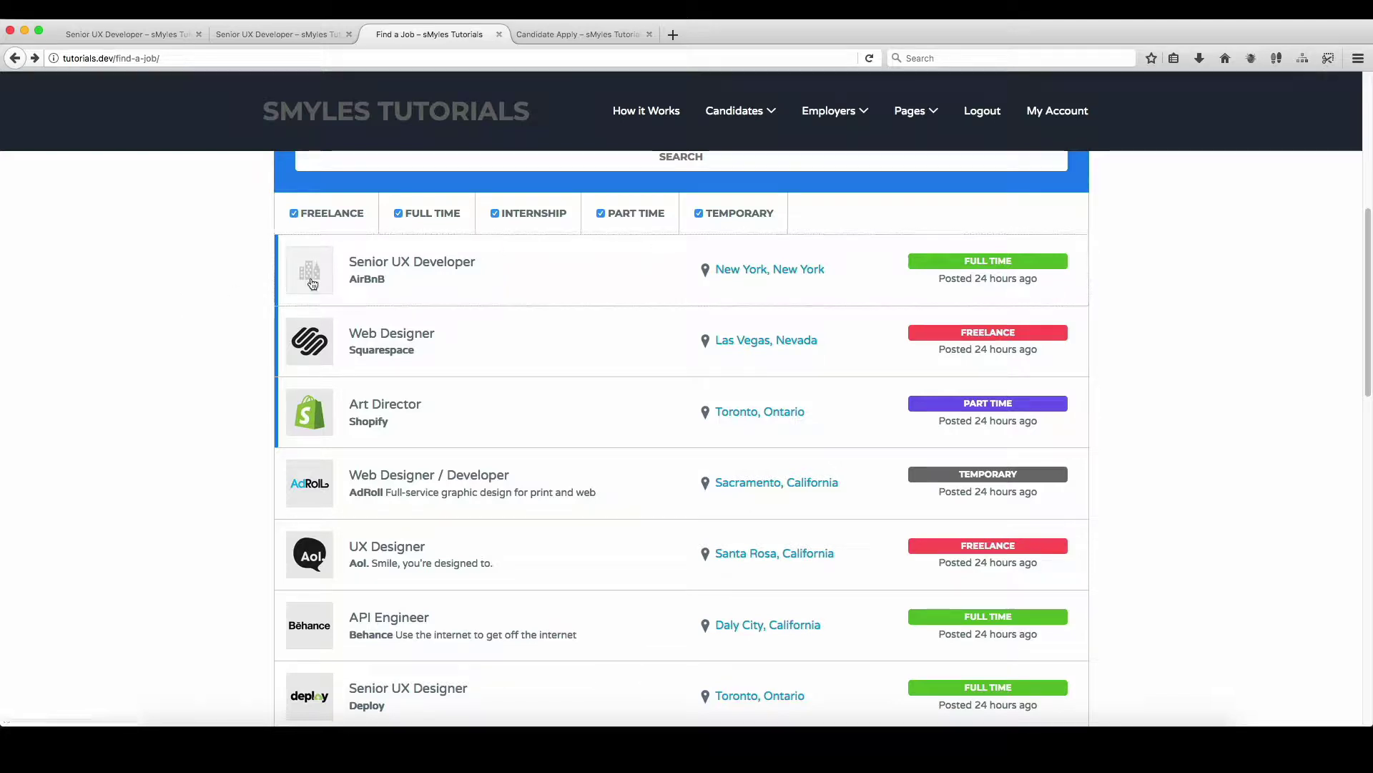
scroll(238, 337, "down", 1)
scroll(239, 337, "up", 1)
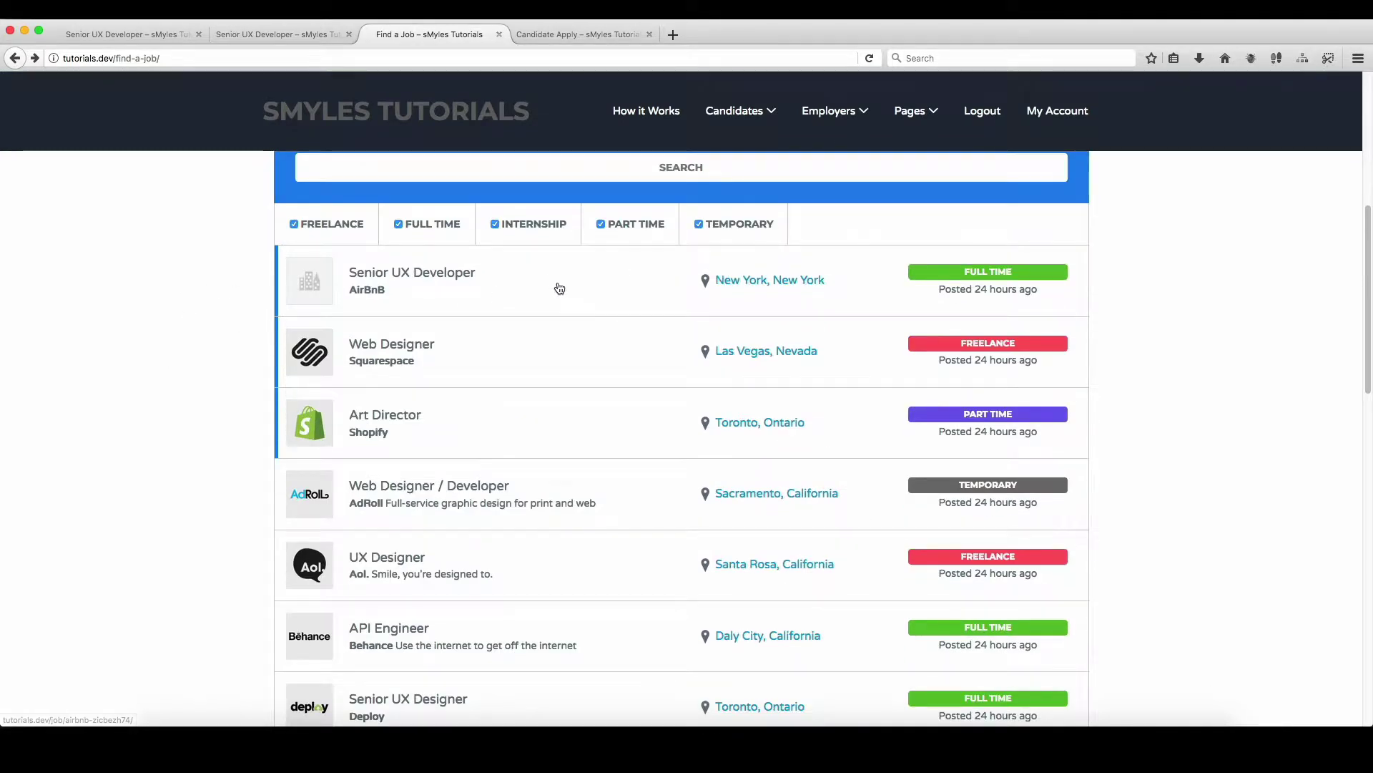
left_click(555, 281)
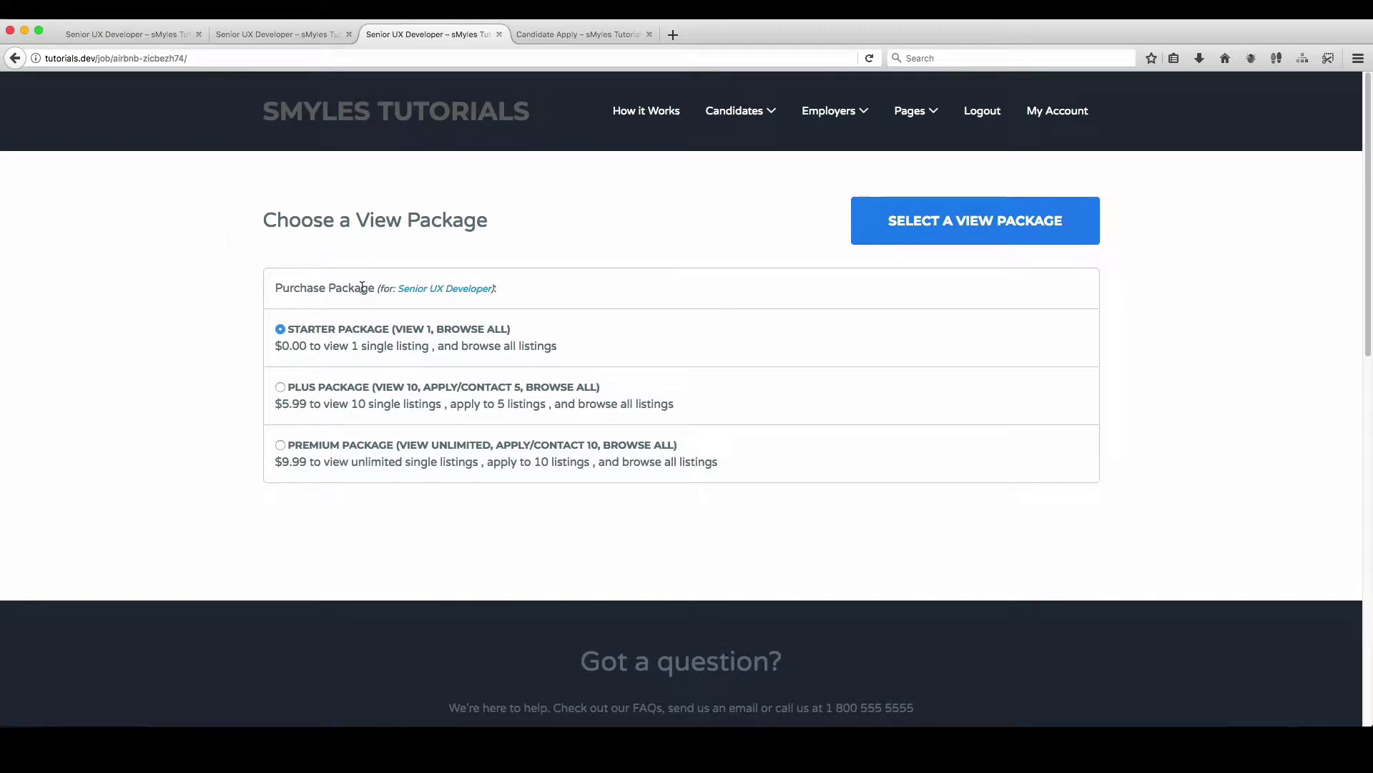
key("ctrl+Left")
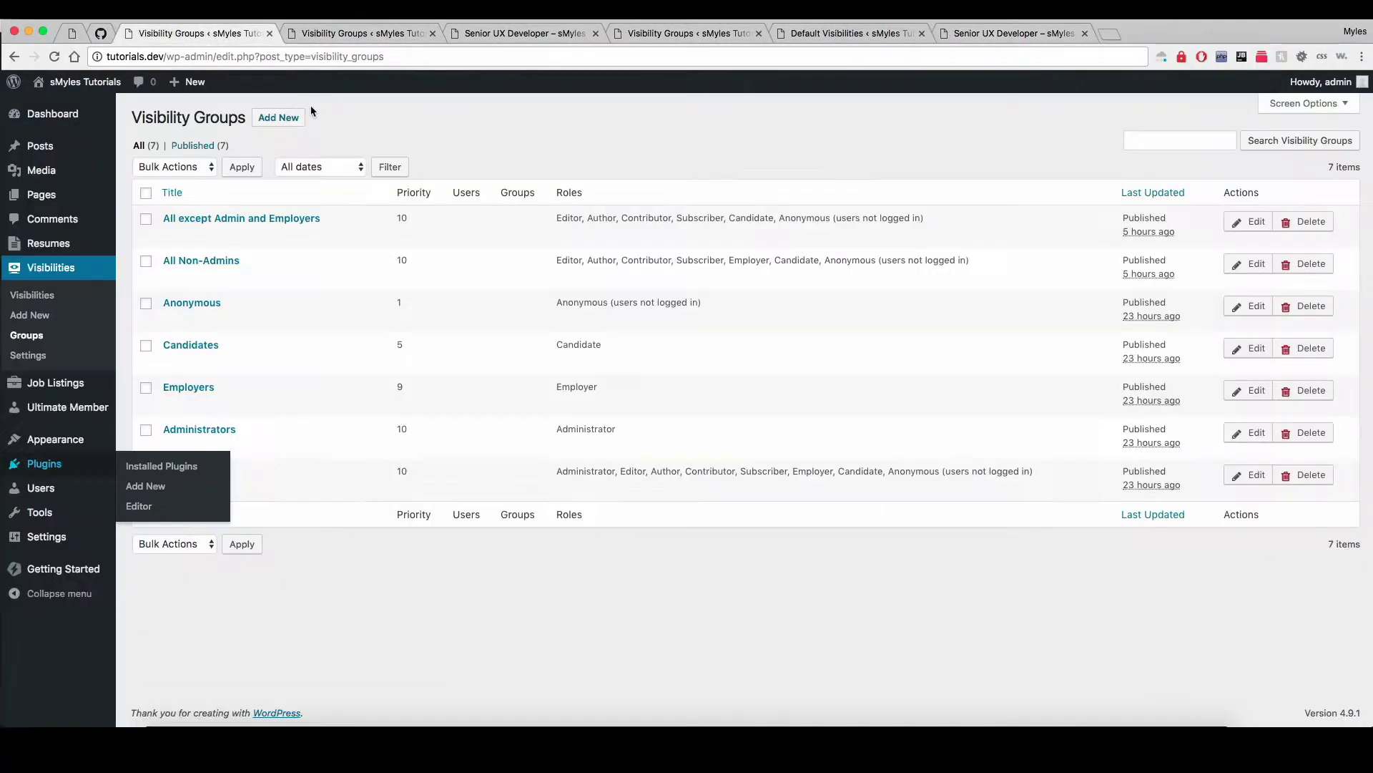
Step: Show the Job Visibility settings and select the [view_job_packages] shortcode, then return to the candidate window
left_click(236, 34)
mouse_move(56, 383)
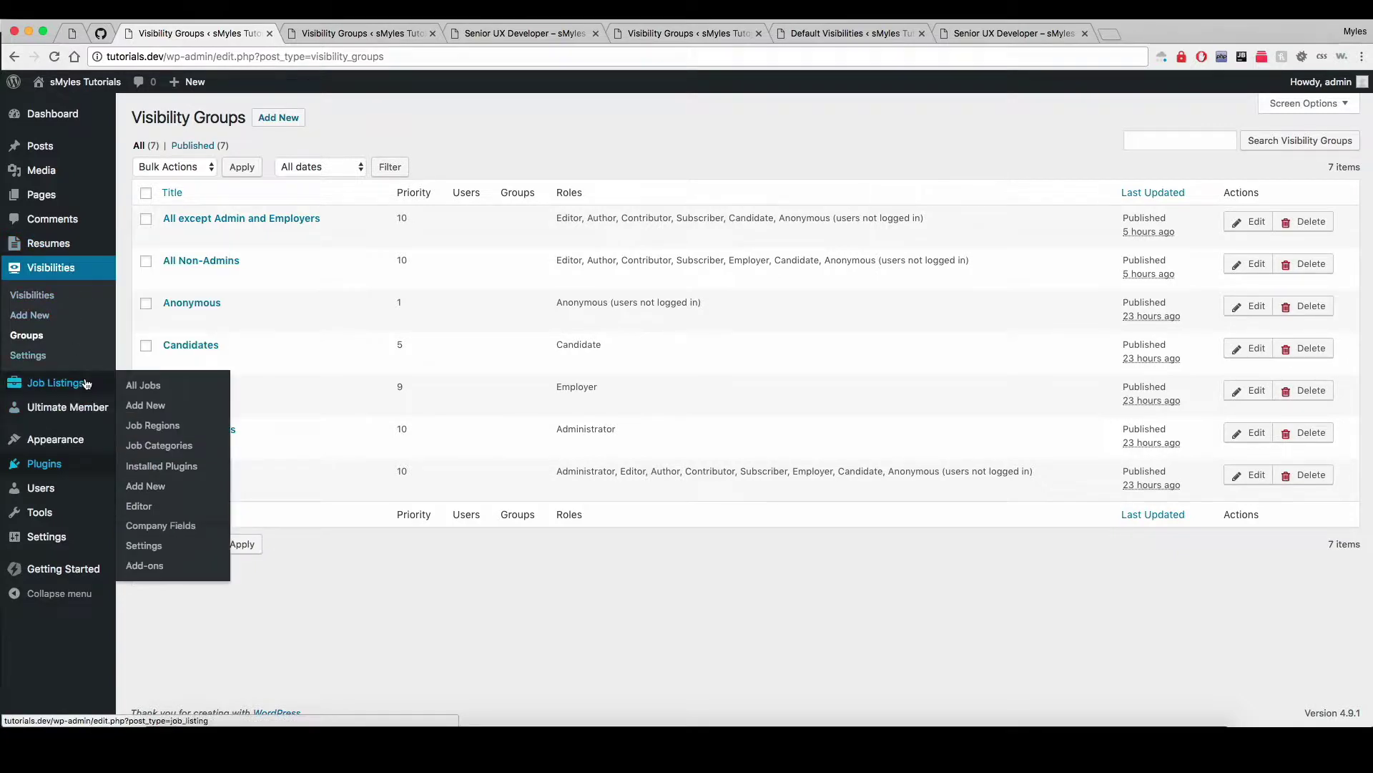
left_click(178, 545)
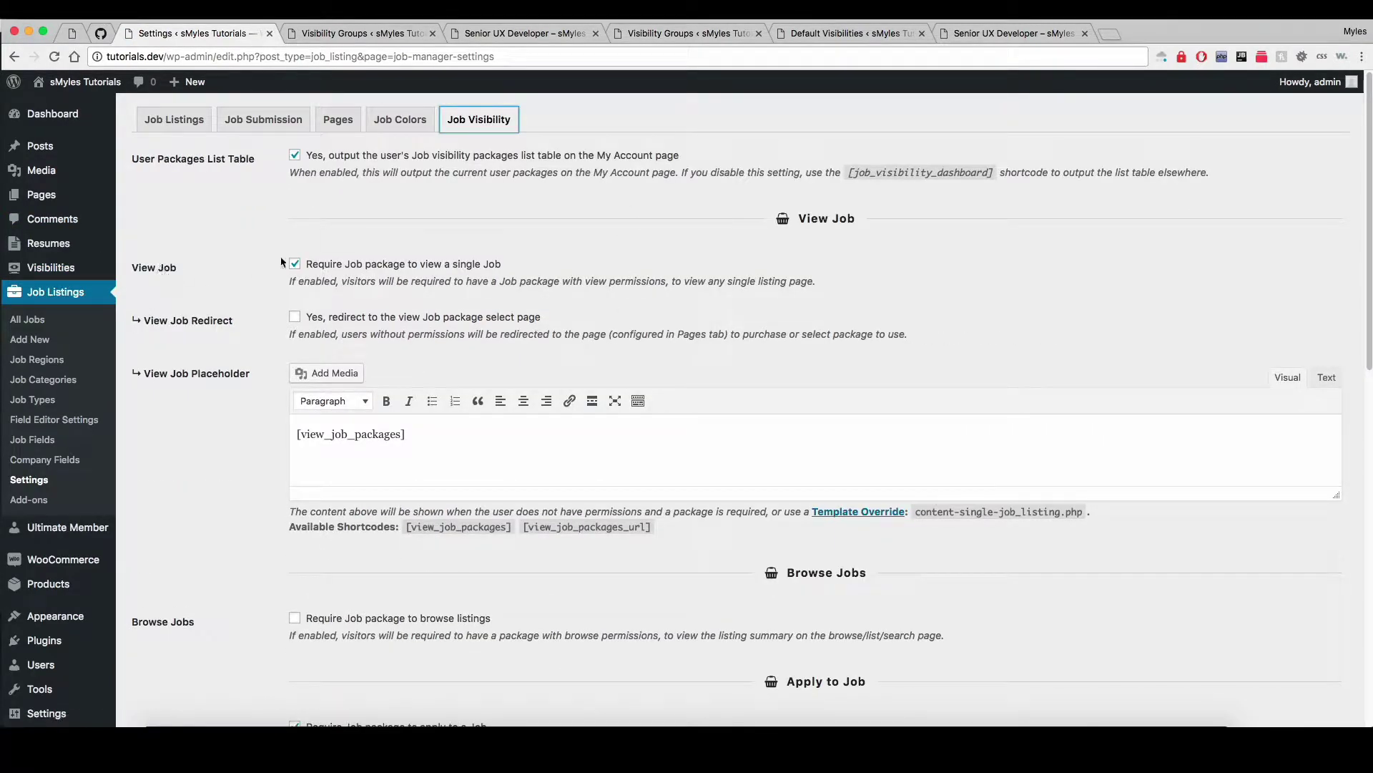
scroll(381, 318, "down", 1)
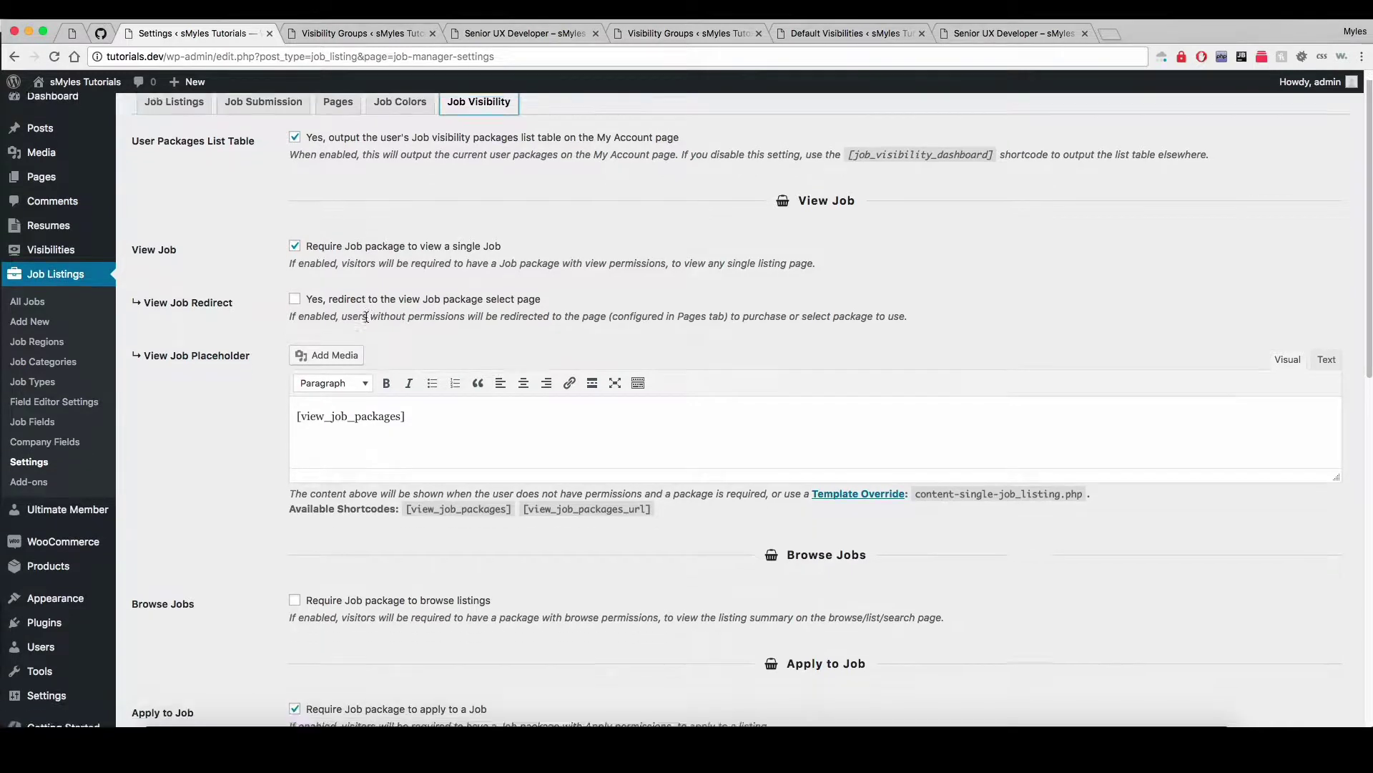
double_click(320, 394)
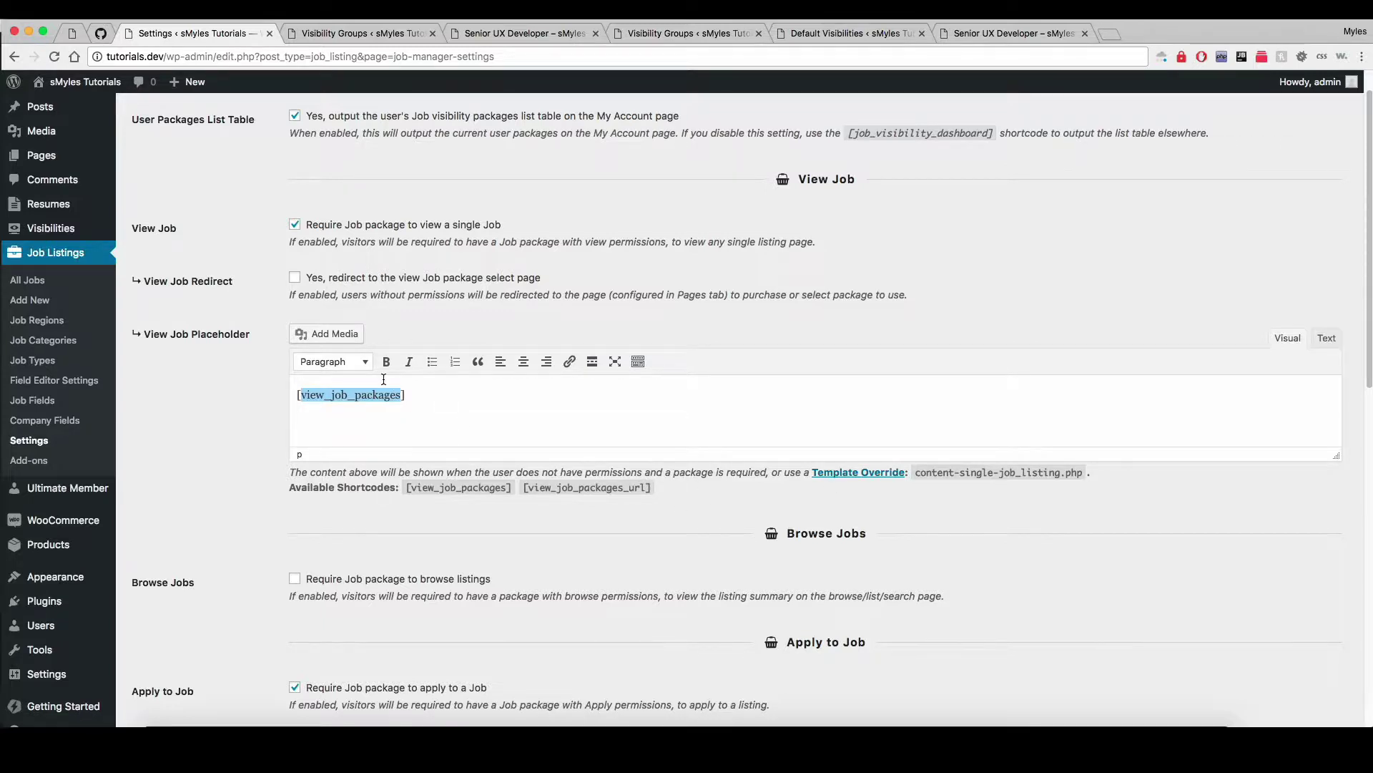
key("ctrl+Right")
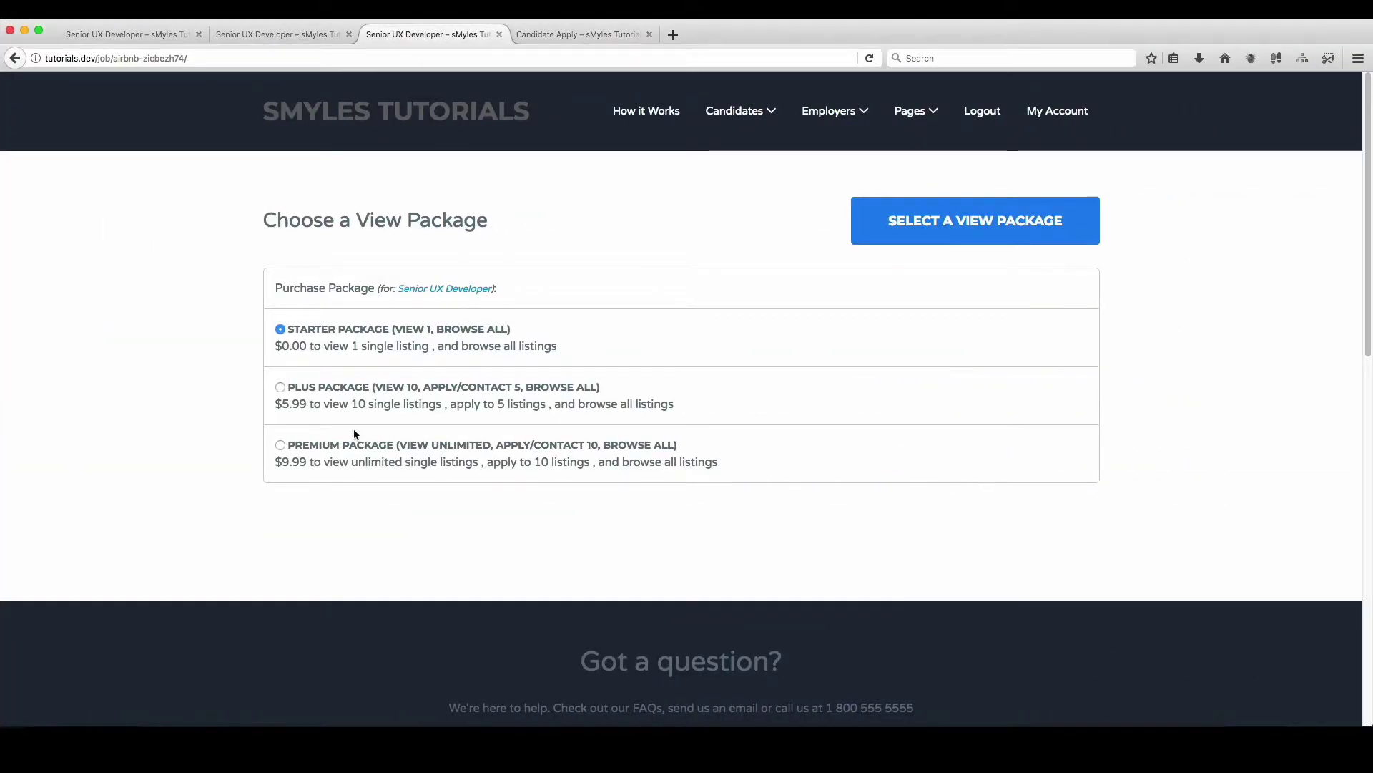
Step: Choose the Plus package instead of Premium and proceed to checkout
left_click(358, 449)
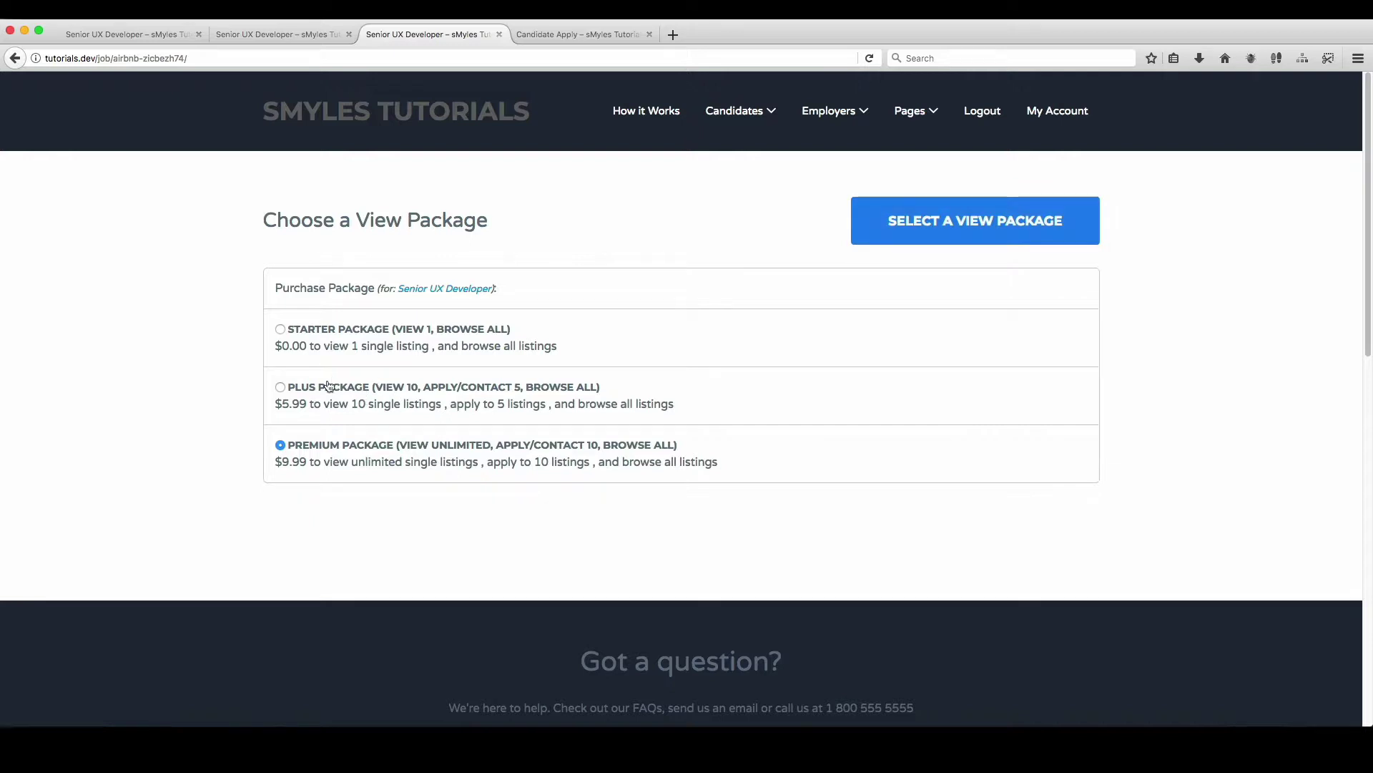
left_click(306, 391)
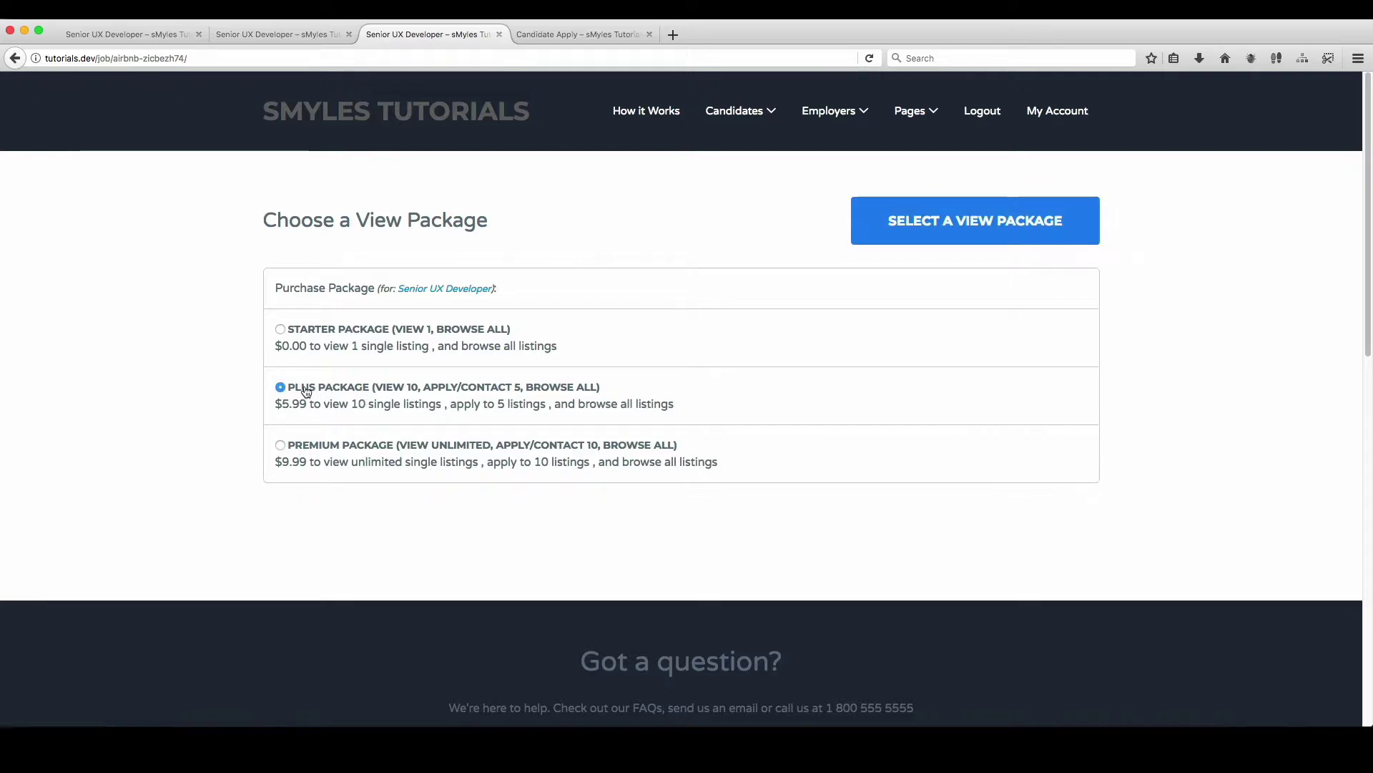
left_click(1001, 223)
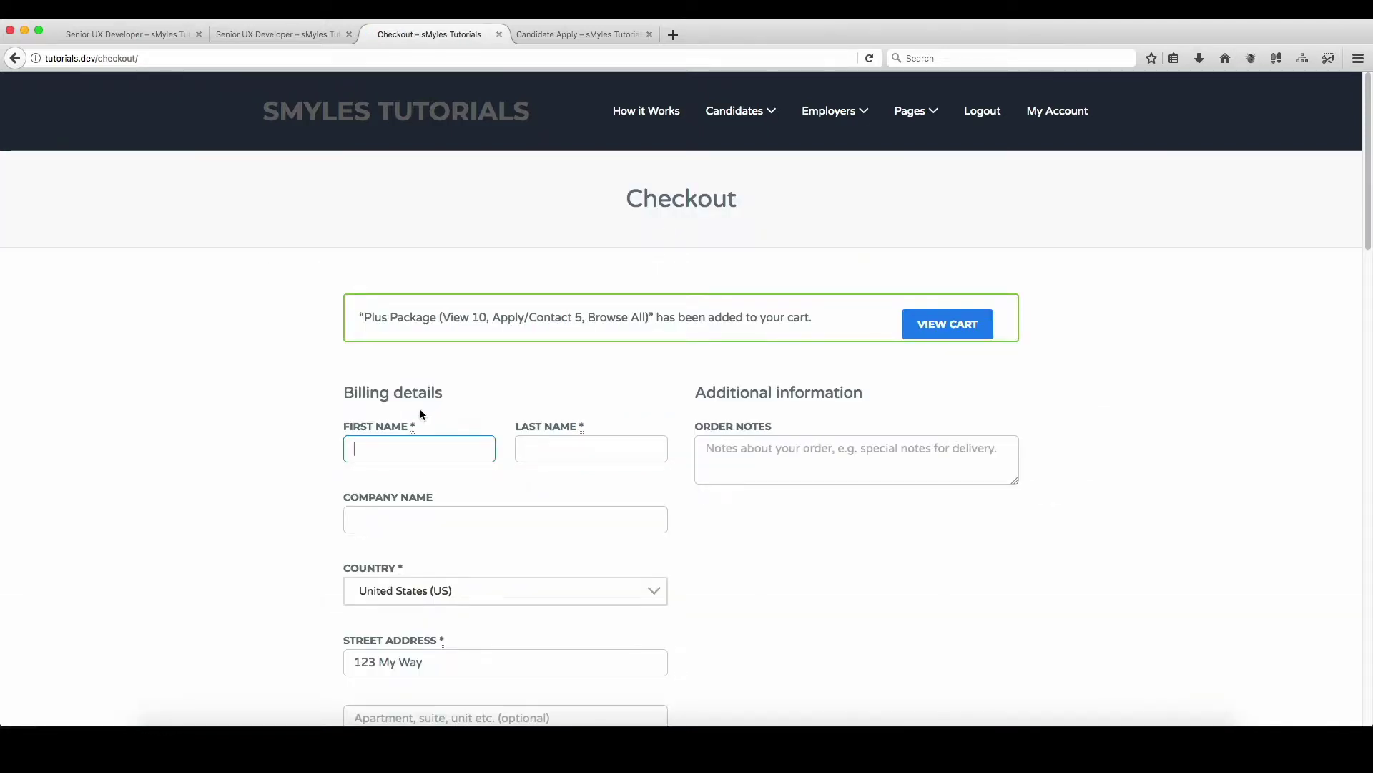
Step: Fill in the billing last name and phone number on the checkout form
key("Tab")
type("Seeker")
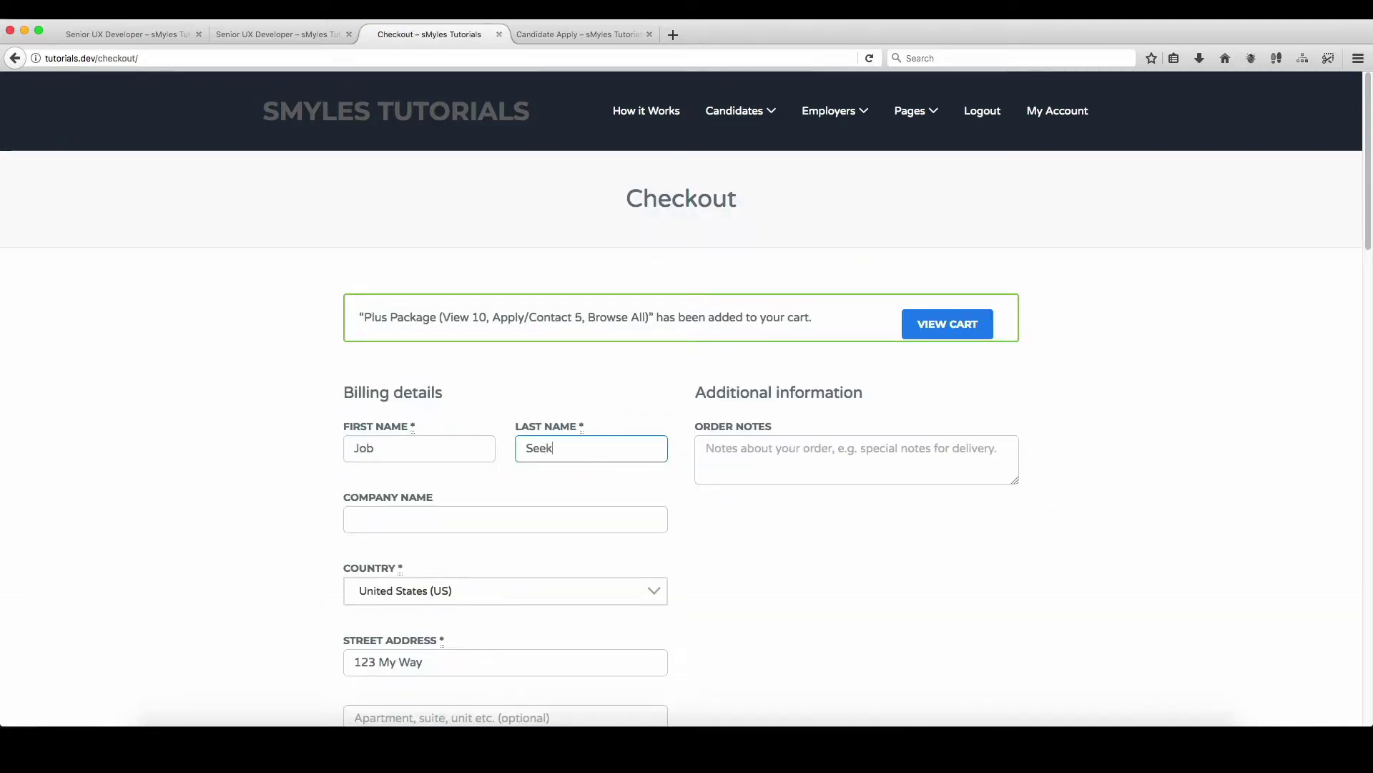
key("Tab")
key("Tab")
scroll(519, 411, "down", 10)
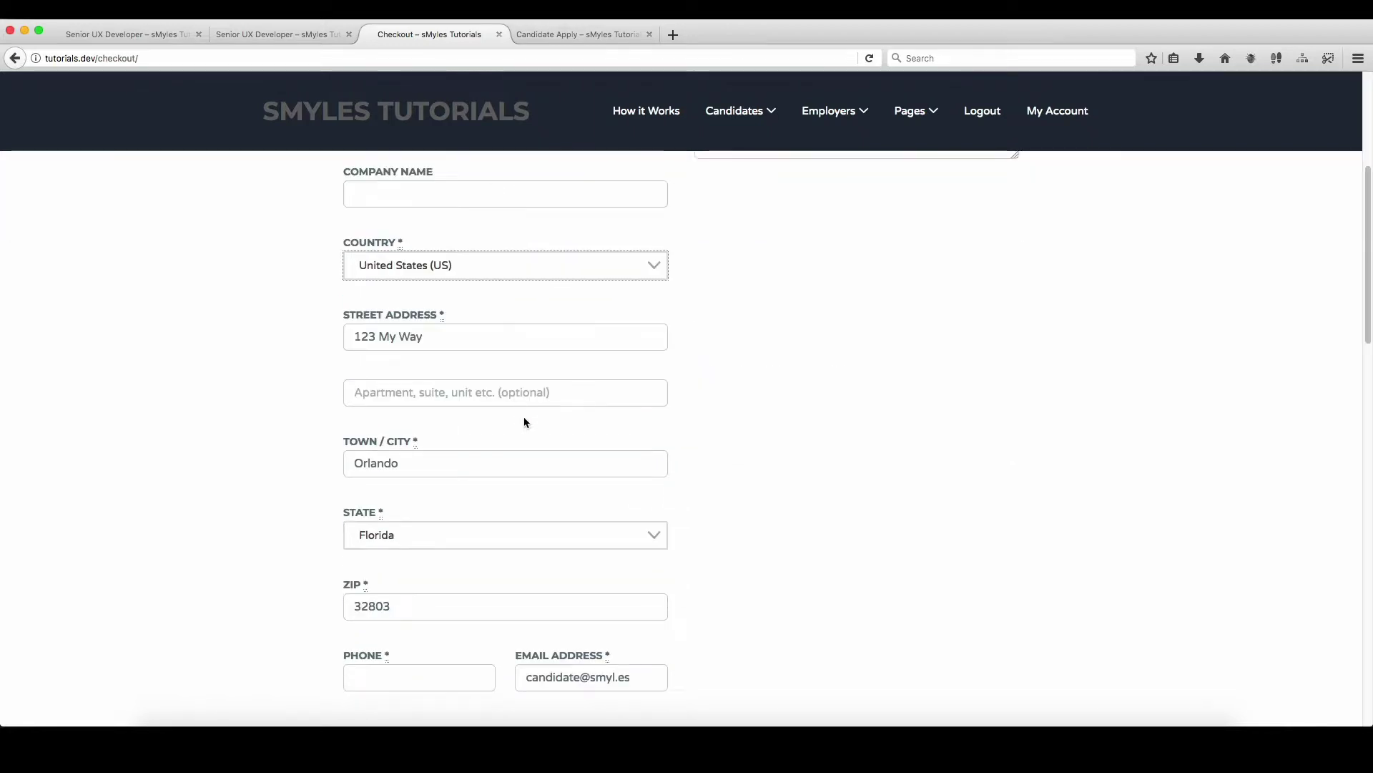
left_click(451, 384)
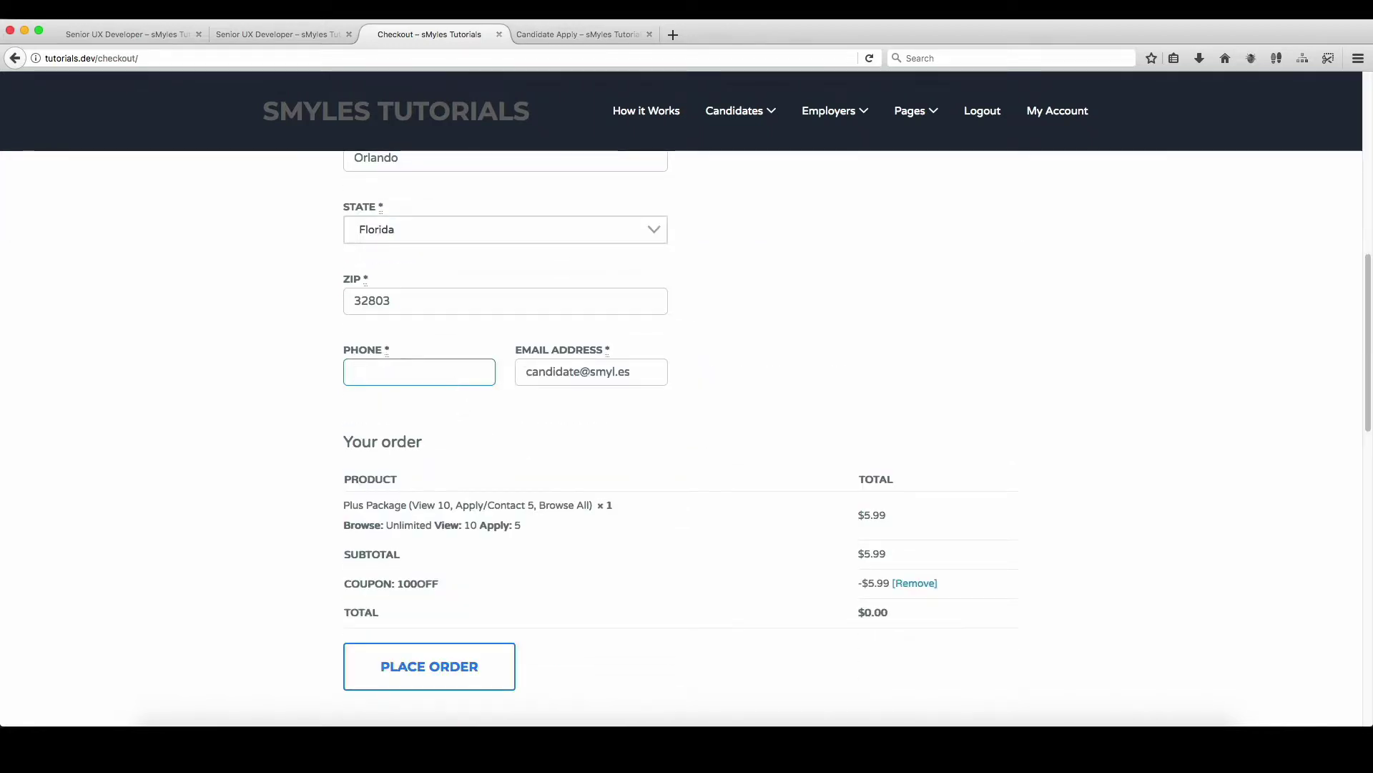
type("407-555-2222")
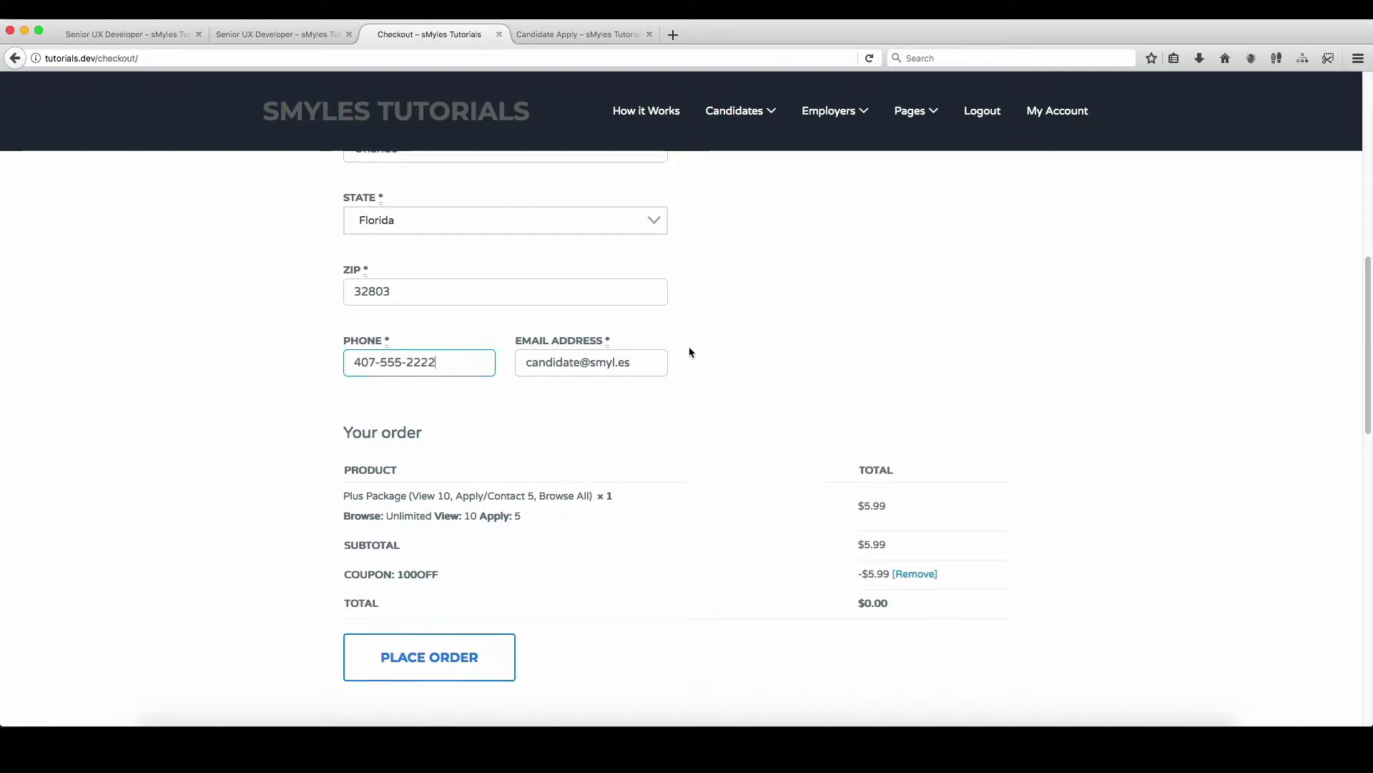
Step: Review the Plus package order line and place the $0.00 order
scroll(701, 354, "down", 6)
scroll(742, 300, "up", 3)
scroll(714, 307, "up", 1)
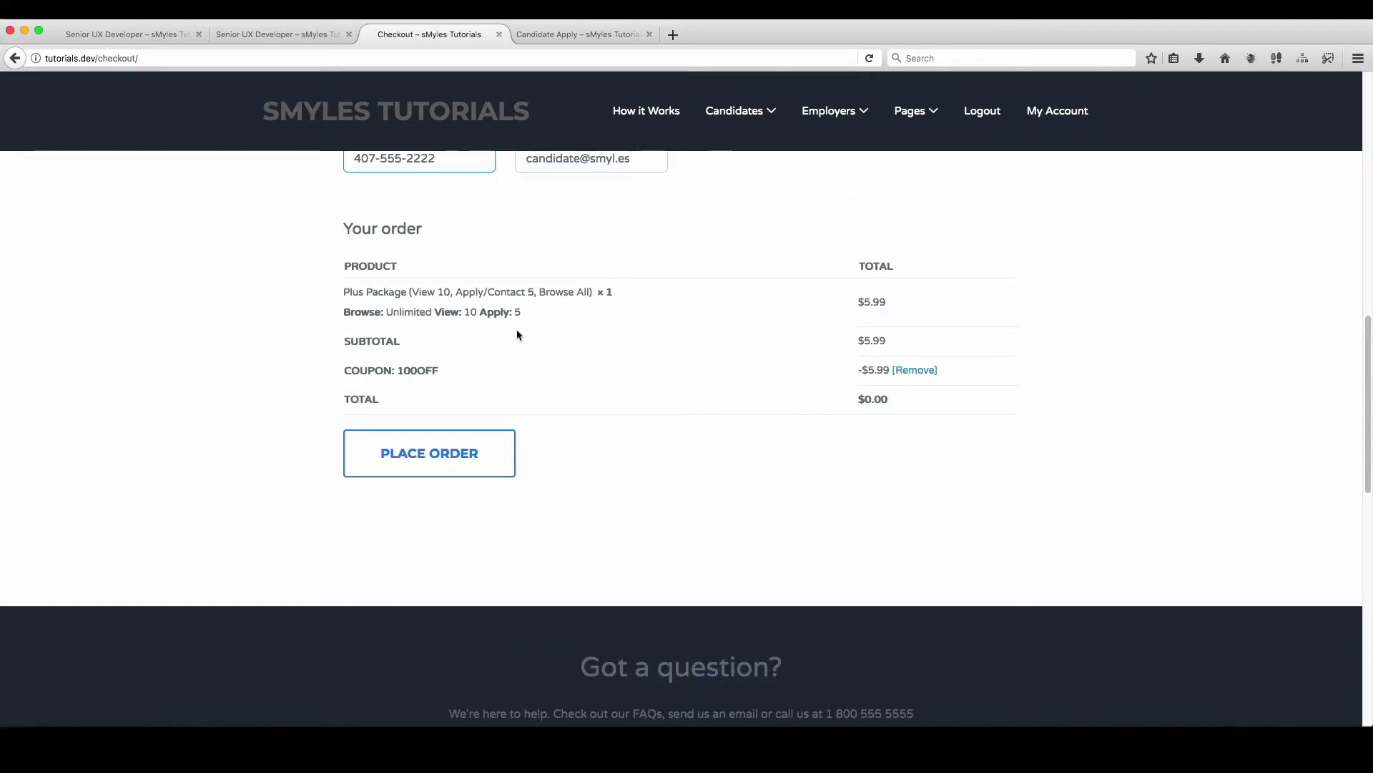
scroll(436, 320, "down", 1)
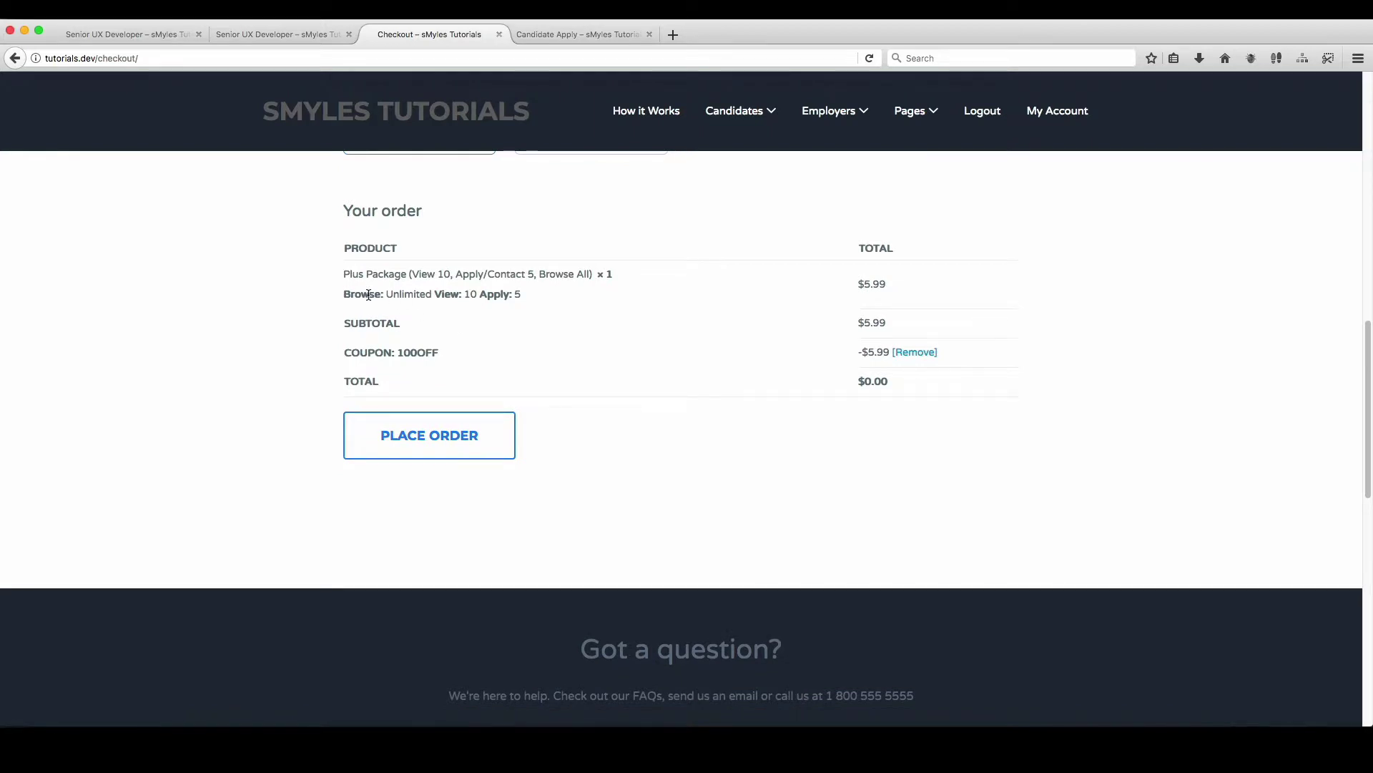
left_click_drag(349, 276, 532, 293)
left_click(545, 272)
left_click(479, 434)
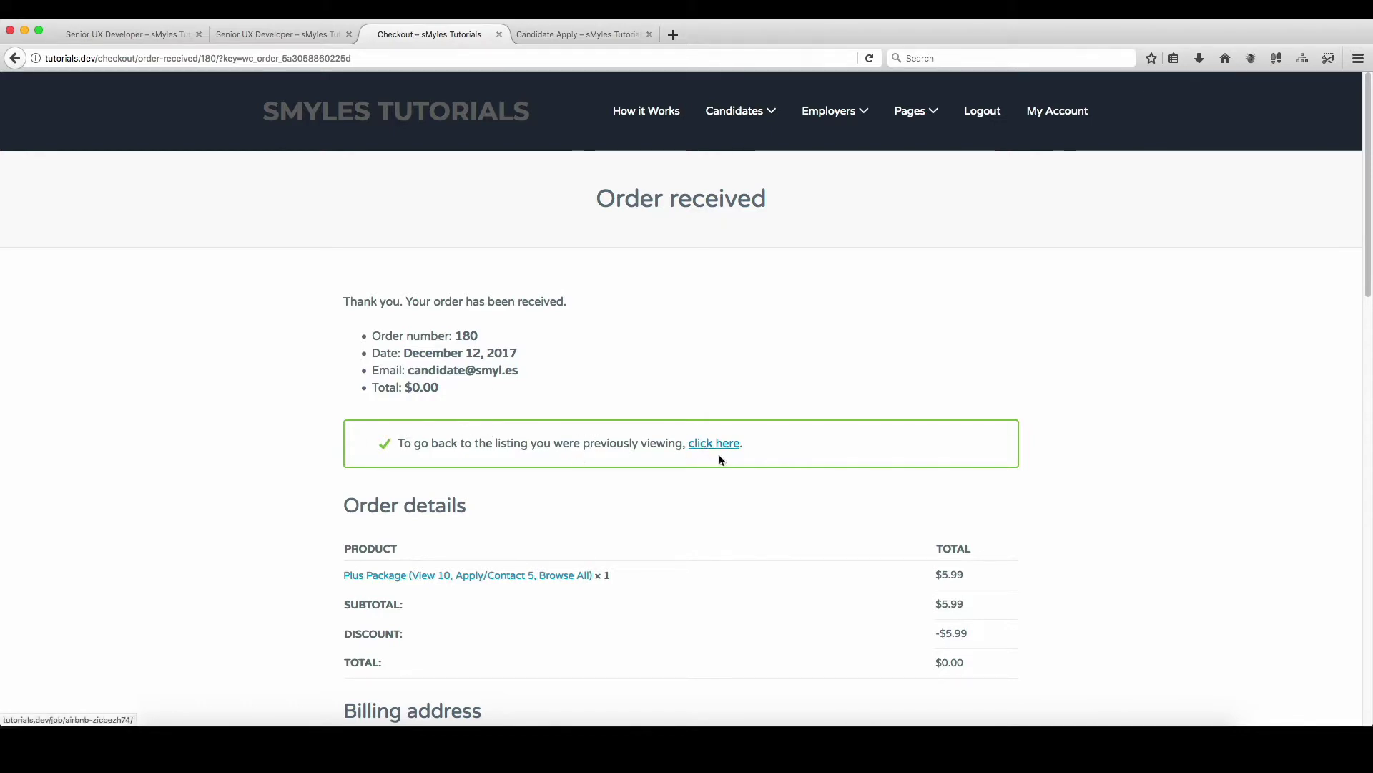
Step: Go back to the Senior UX Developer listing, unlock it with the Plus Package, and browse its details
scroll(740, 465, "down", 3)
scroll(741, 465, "up", 3)
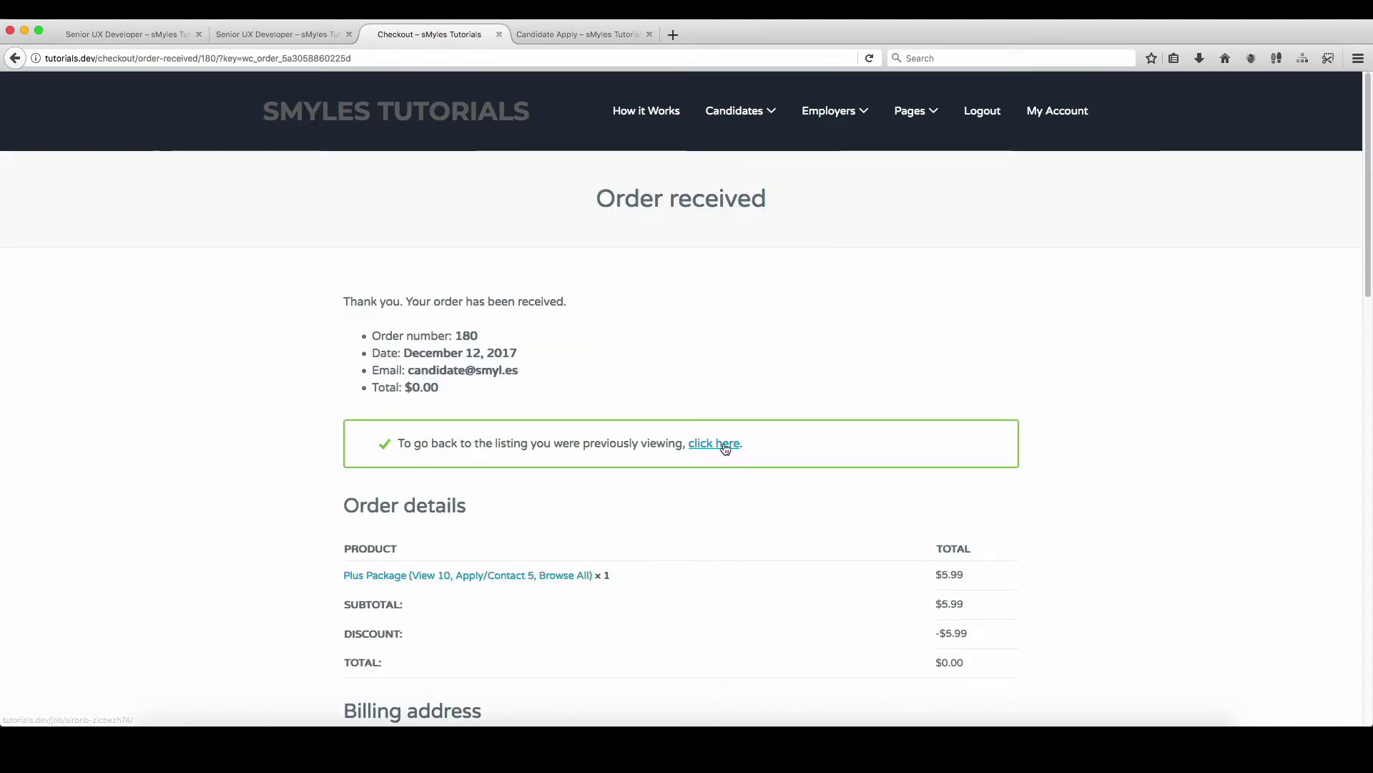
left_click(712, 444)
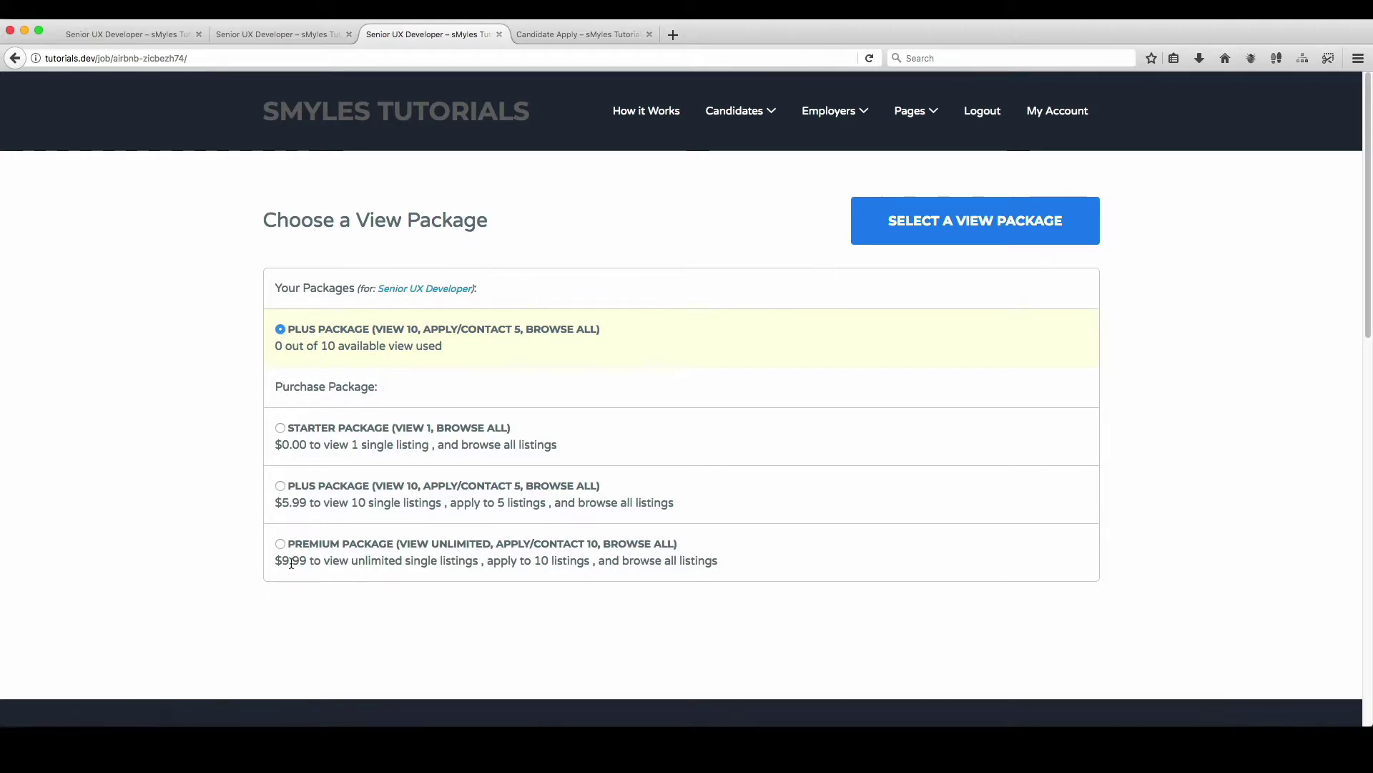
left_click(1057, 228)
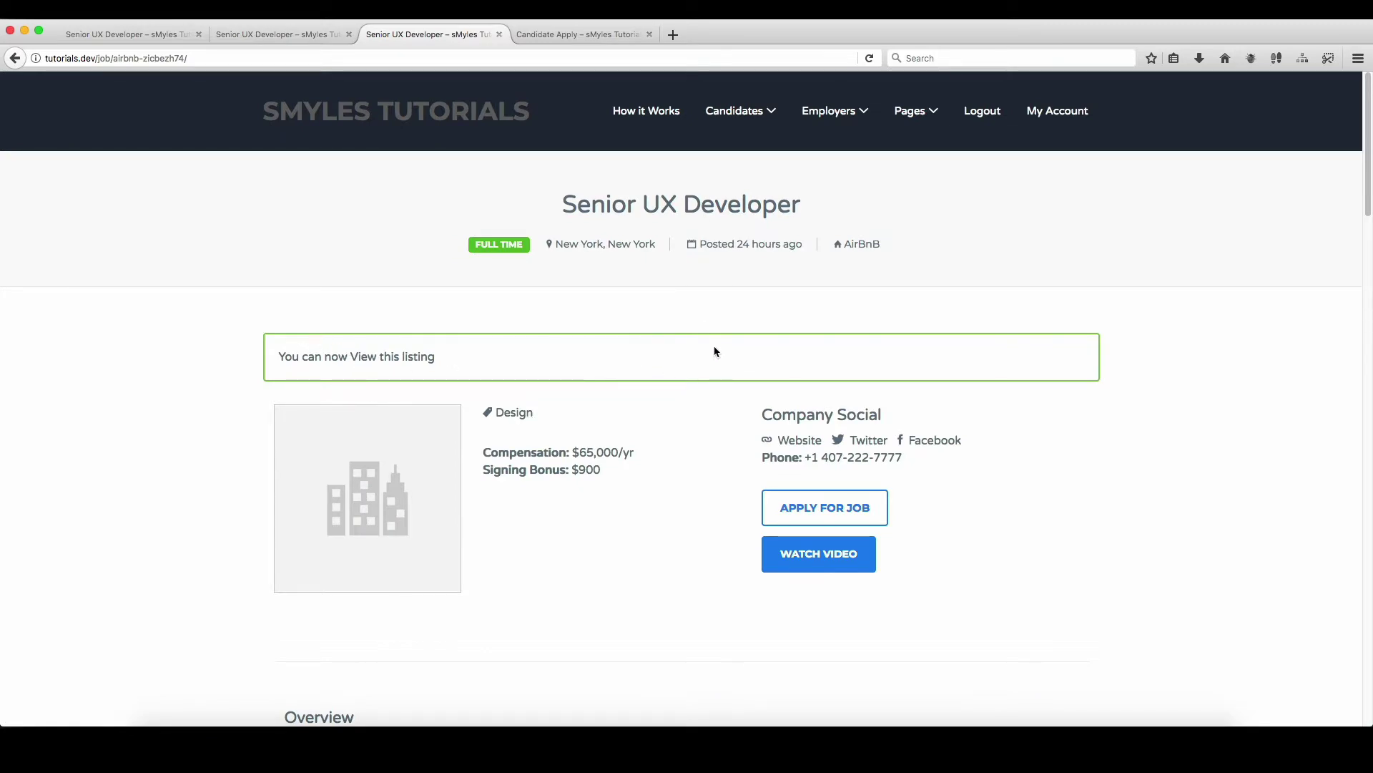
scroll(714, 345, "down", 8)
scroll(714, 345, "down", 15)
scroll(727, 448, "up", 20)
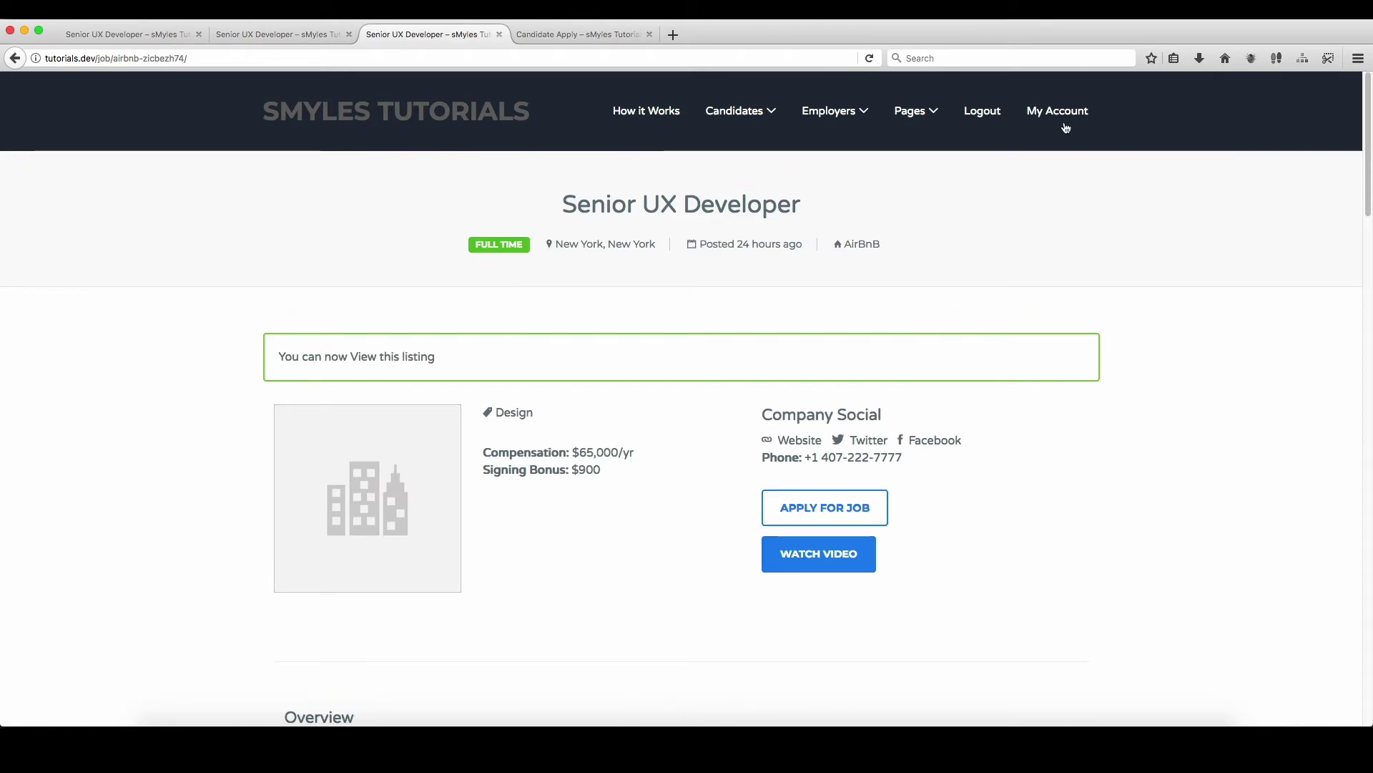
Step: On My Account, expand the 'View 1 of 10' usage details, then open and close 'Apply 0 of 5'
left_click(1064, 113)
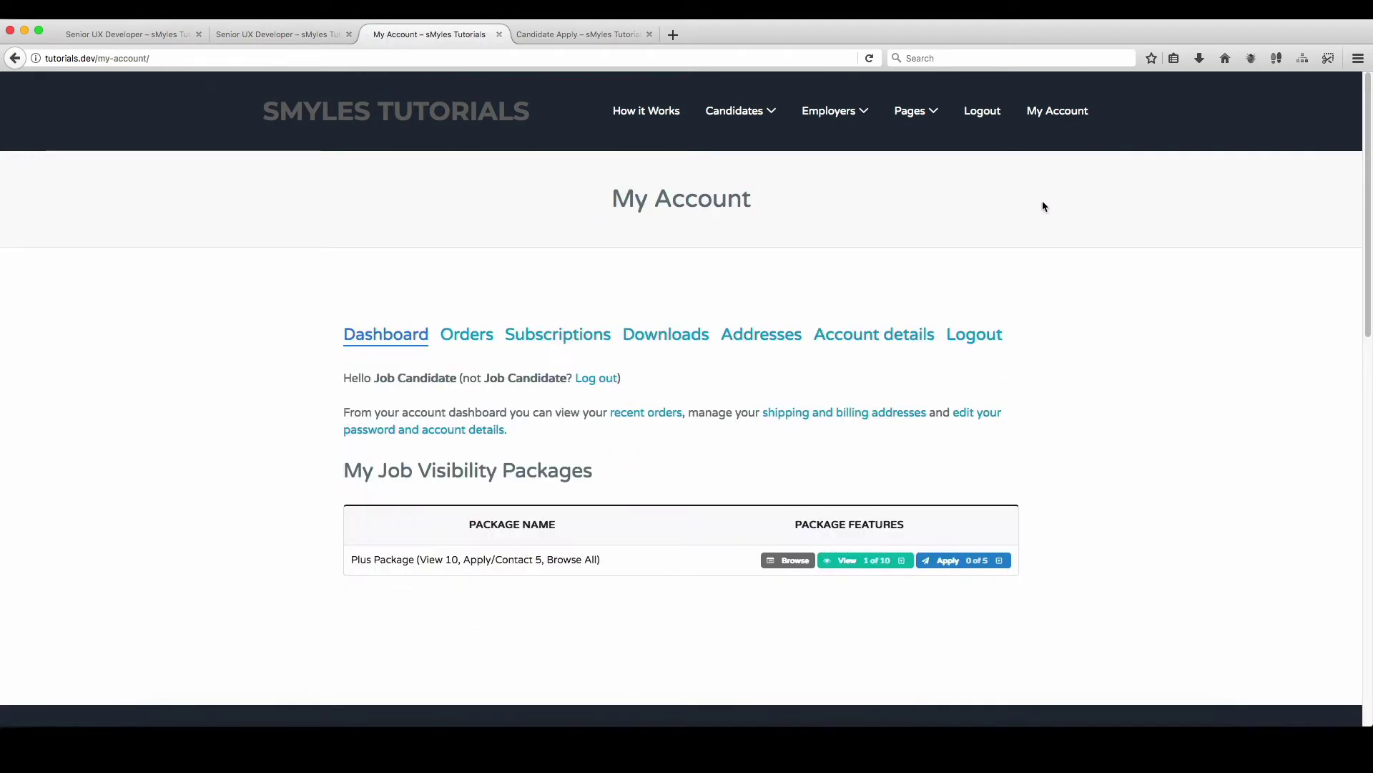
scroll(521, 515, "down", 2)
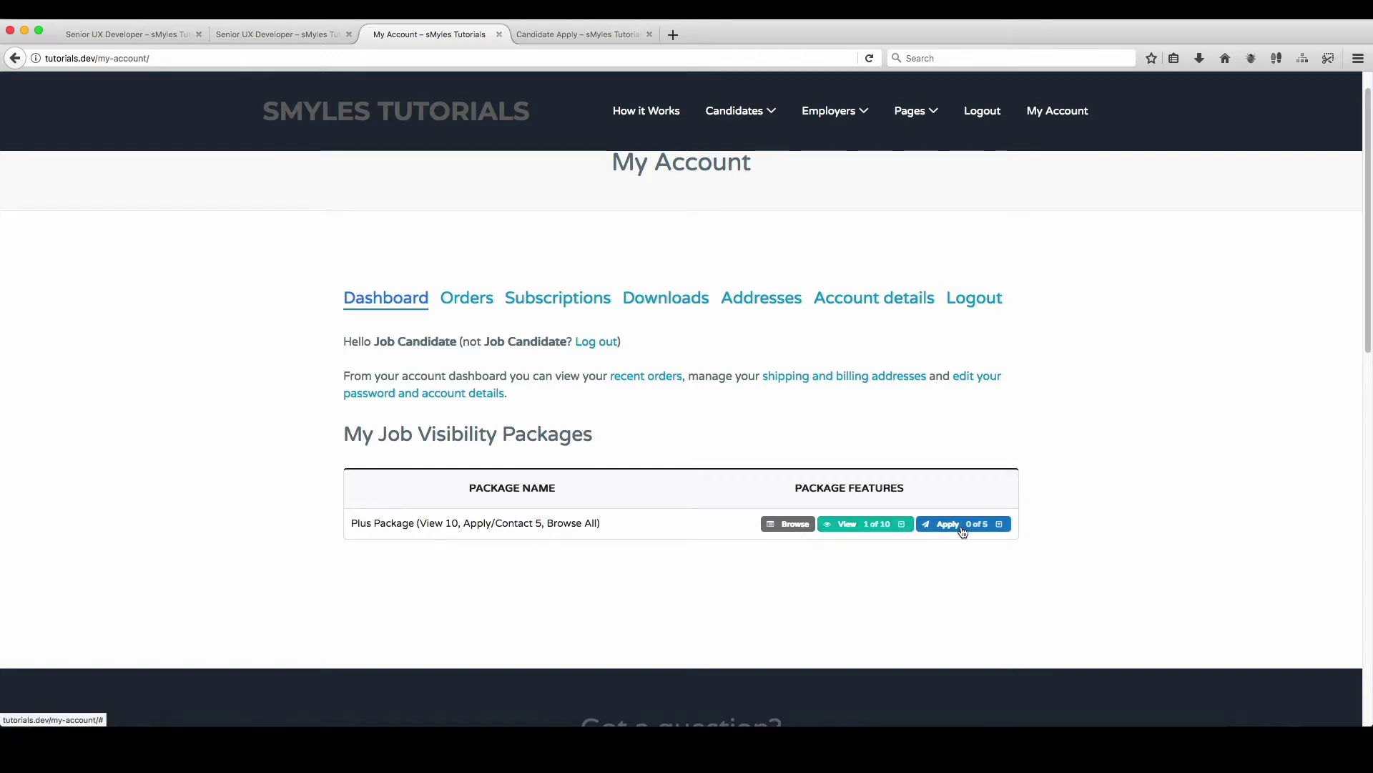
left_click(859, 528)
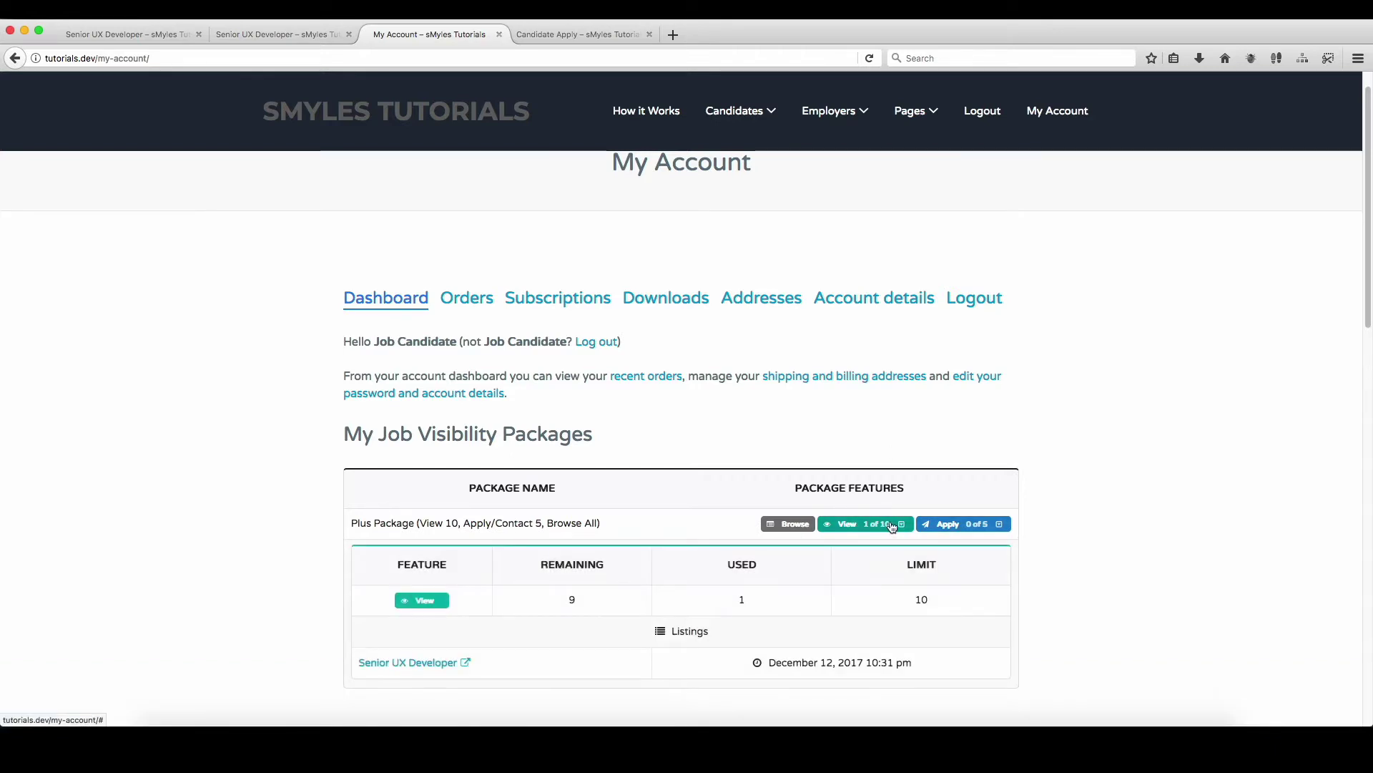
scroll(999, 365, "down", 1)
scroll(1005, 436, "down", 3)
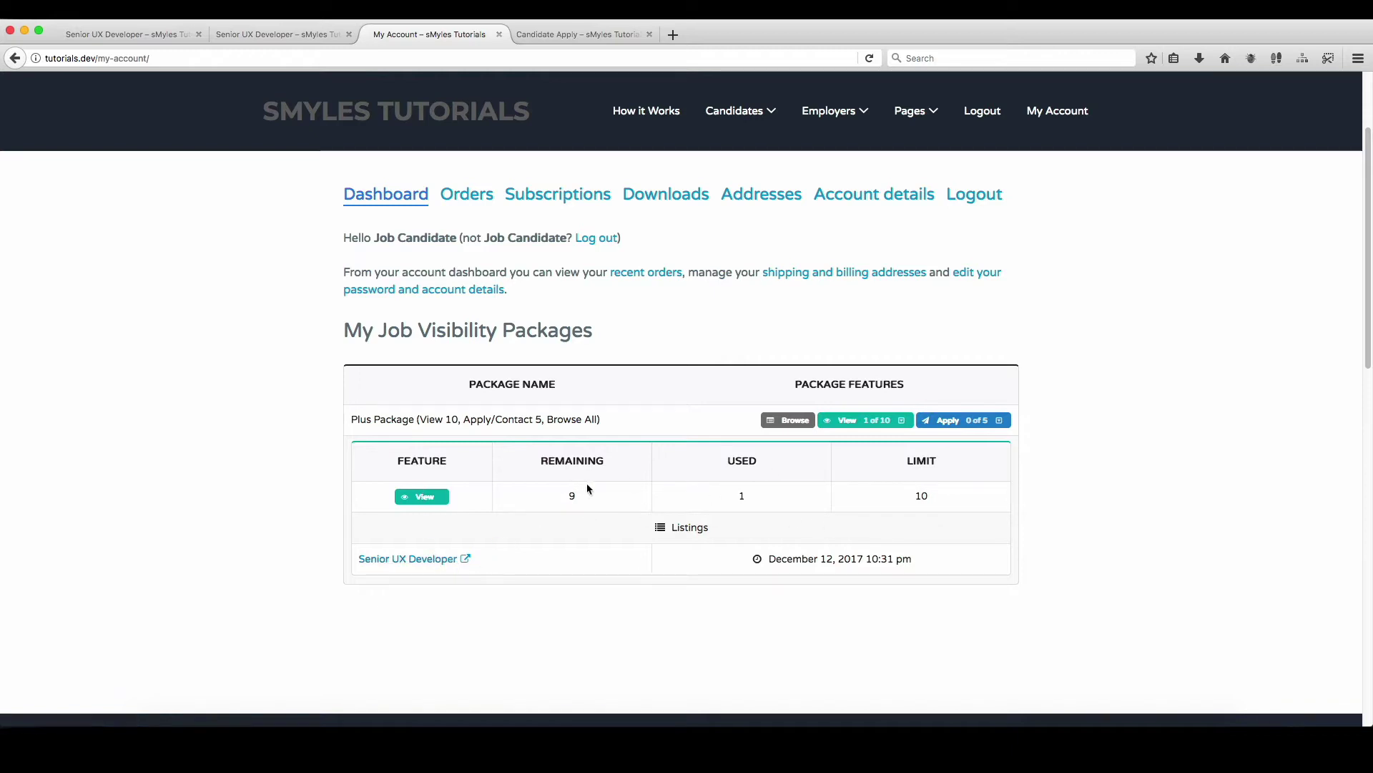
left_click(983, 424)
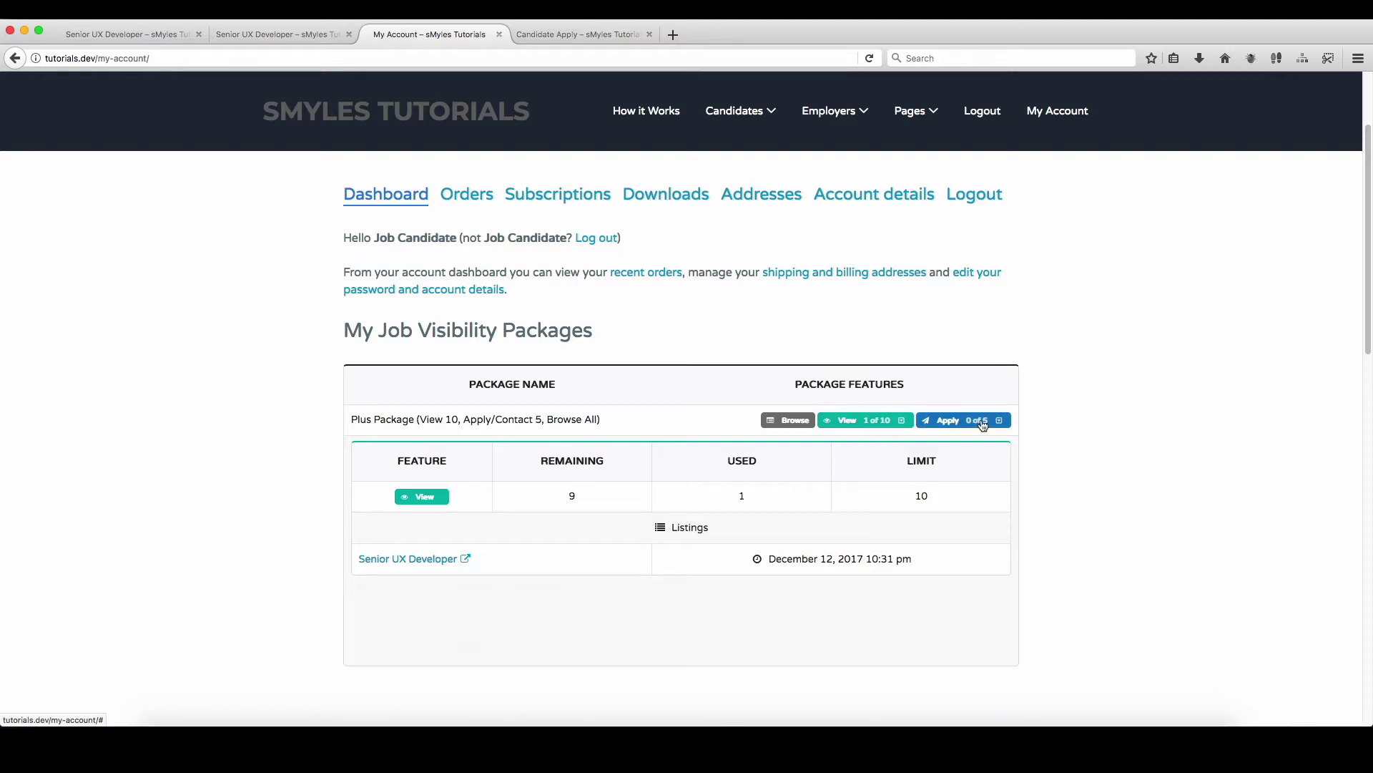
left_click(980, 421)
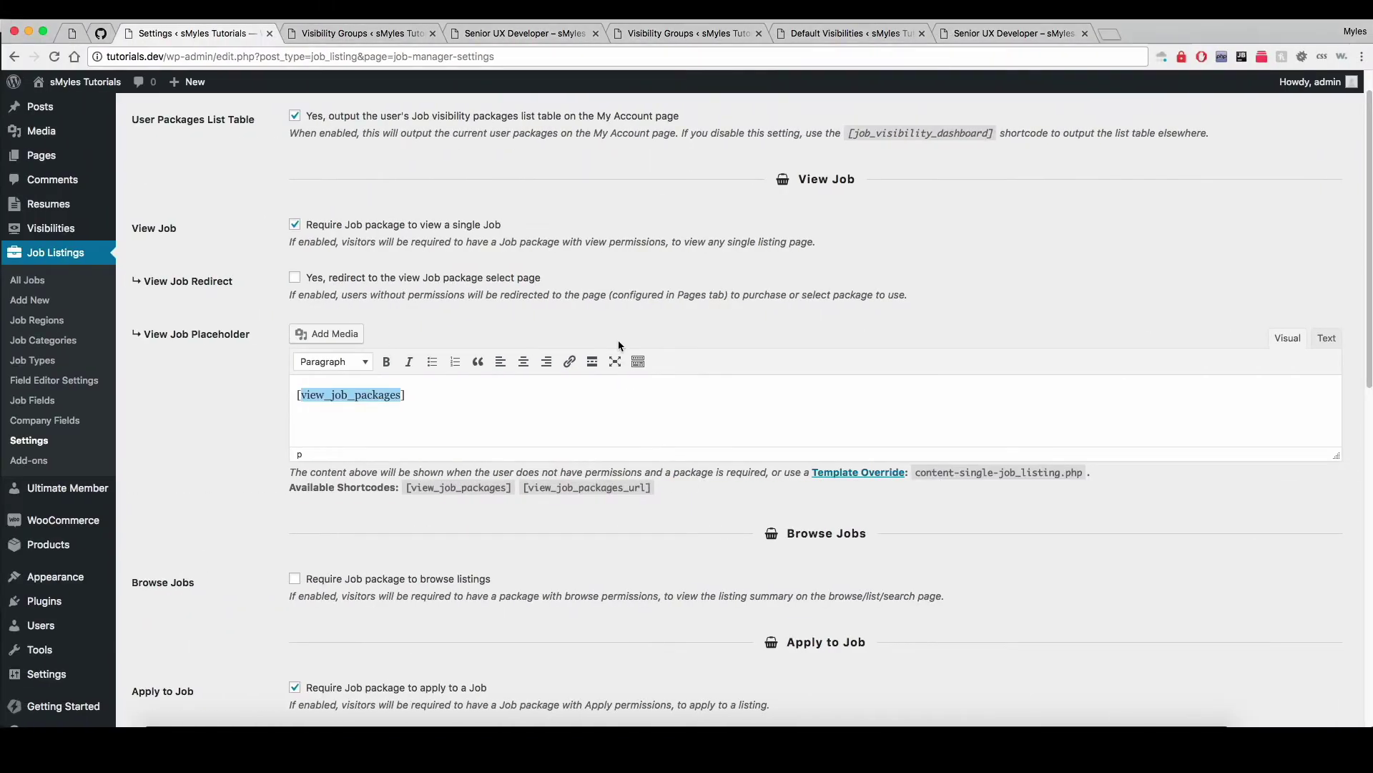
Step: Keep the table colour Black and enable Customize Type Colors
scroll(618, 341, "down", 5)
scroll(618, 341, "down", 10)
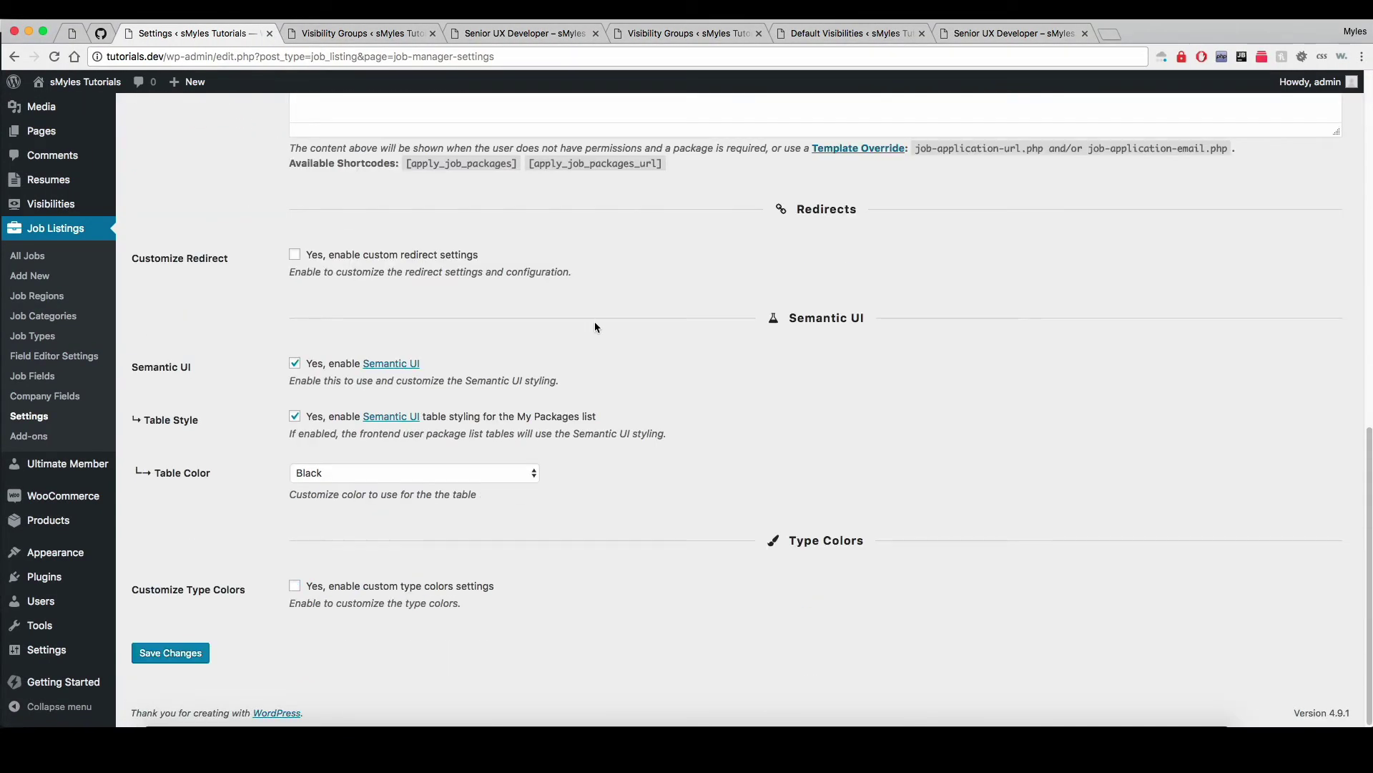
left_click(394, 474)
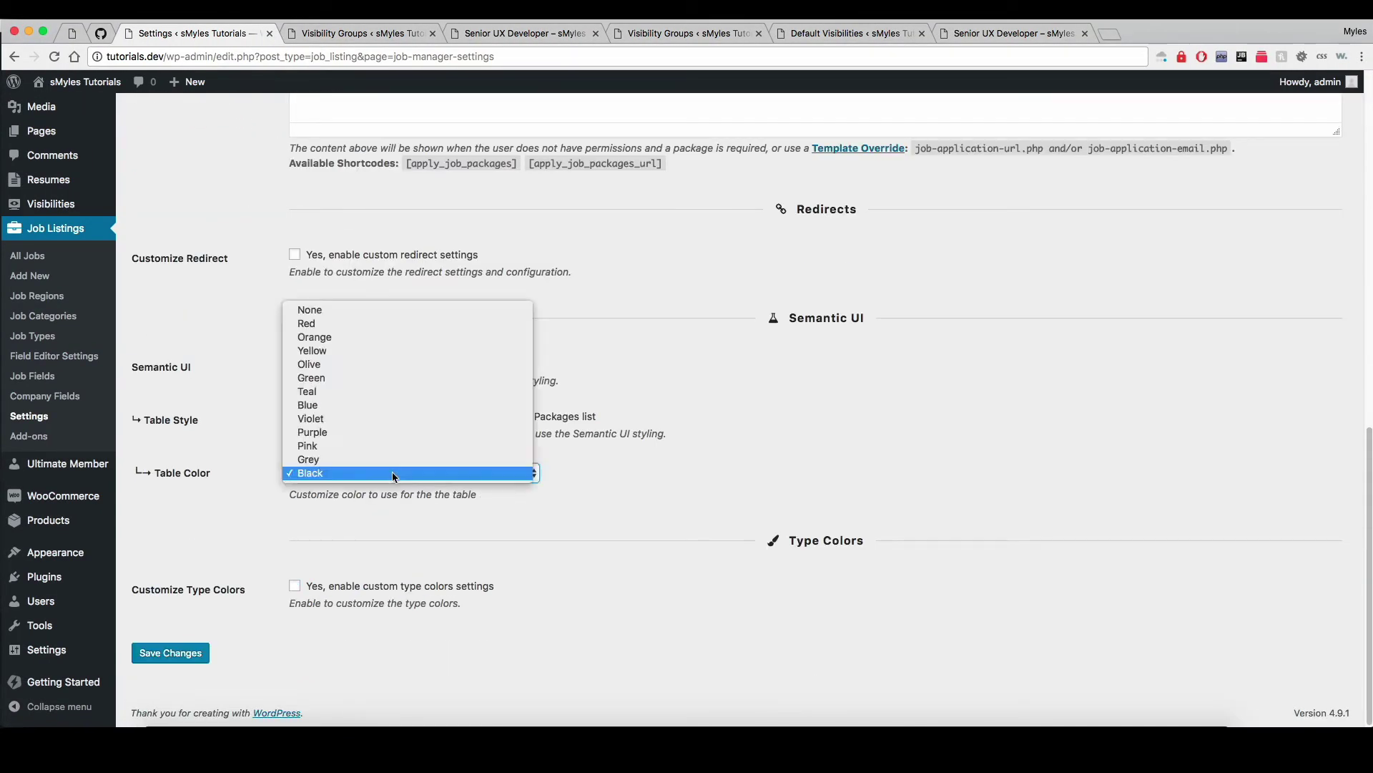
left_click(439, 476)
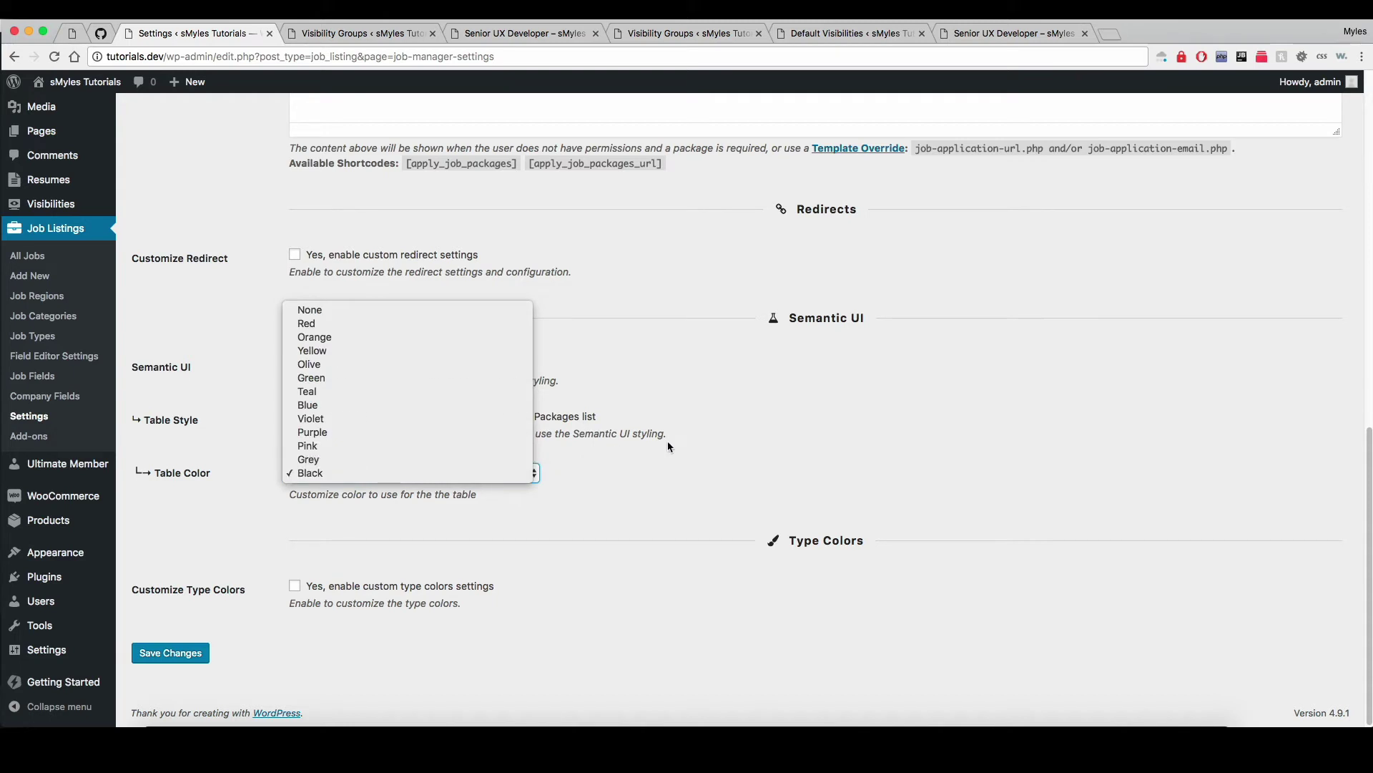
left_click(408, 585)
Step: Keep Teal as the view colour and return to the candidate's My Account page
scroll(568, 515, "down", 1)
scroll(568, 515, "down", 3)
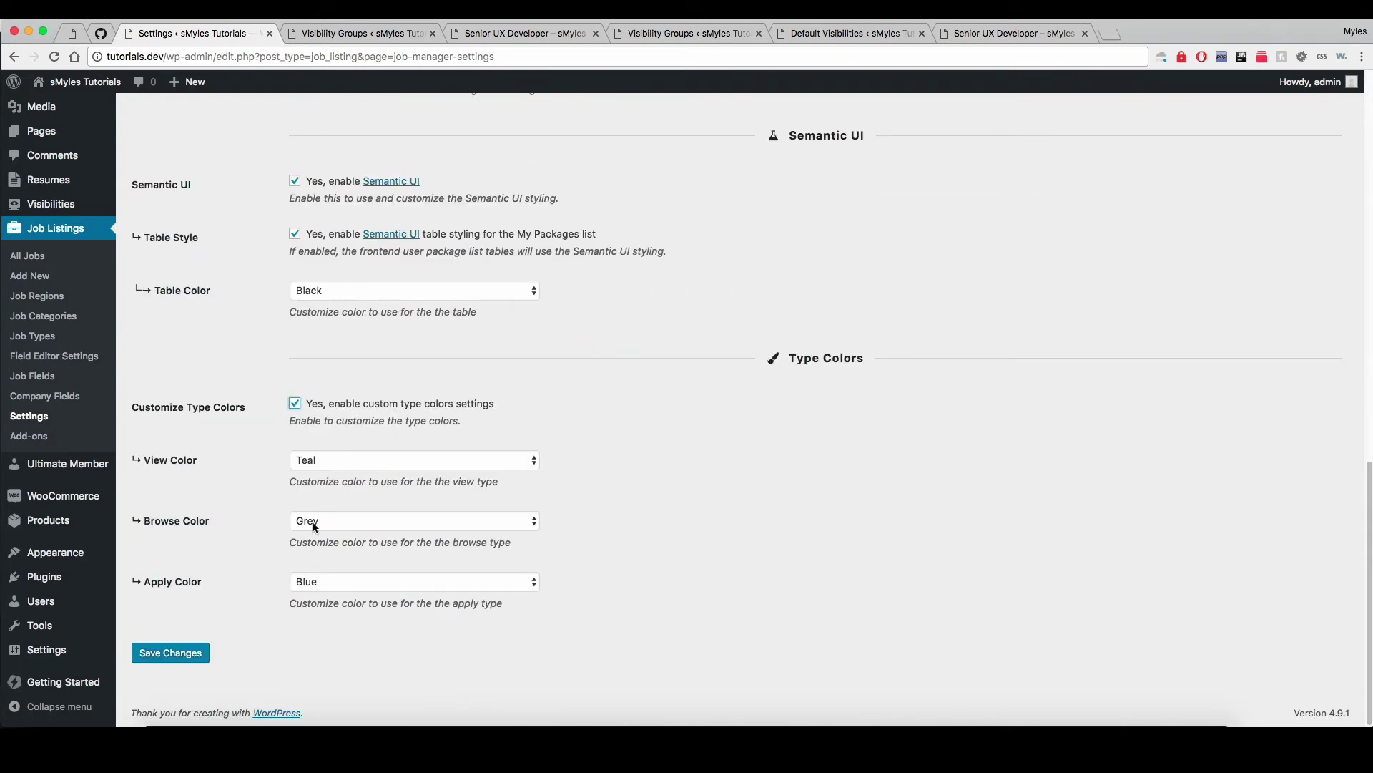
left_click(325, 461)
left_click(708, 459)
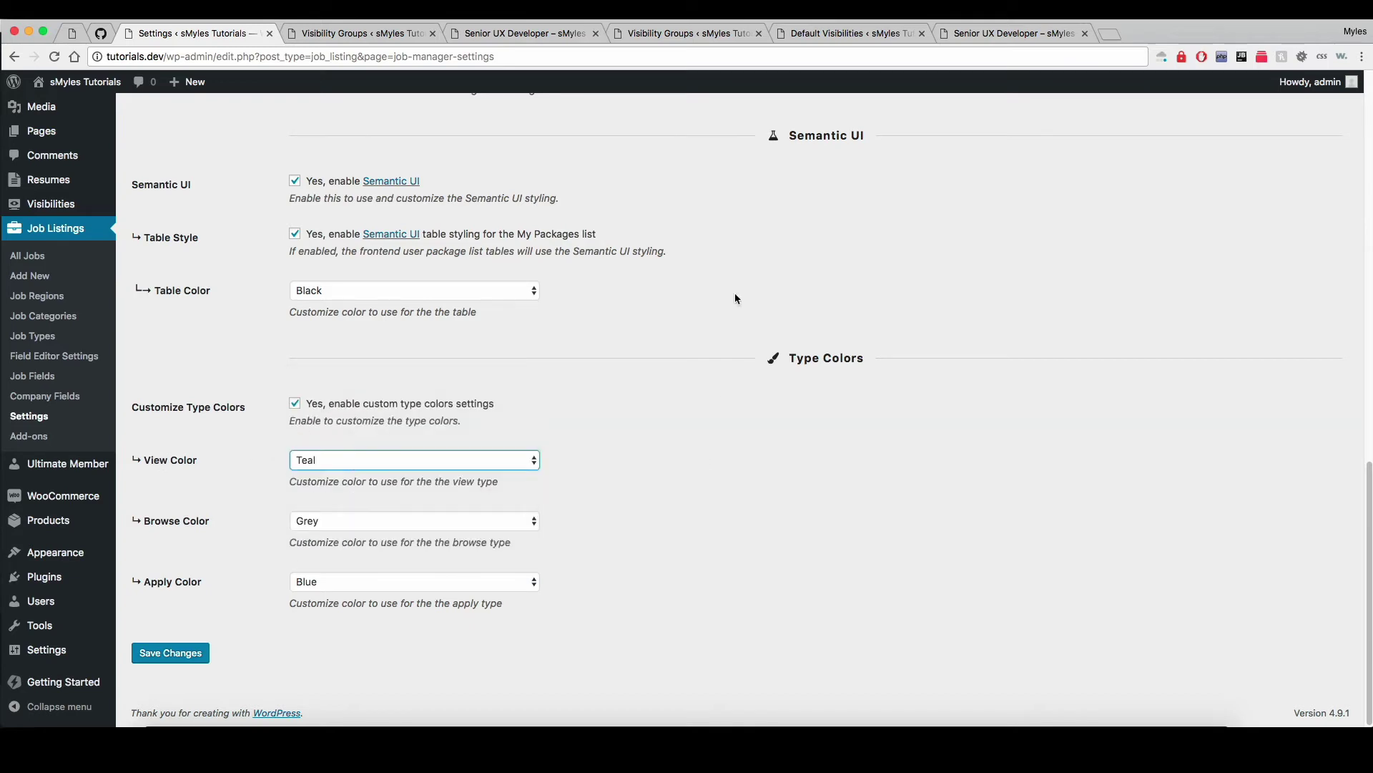
key("ctrl+Right")
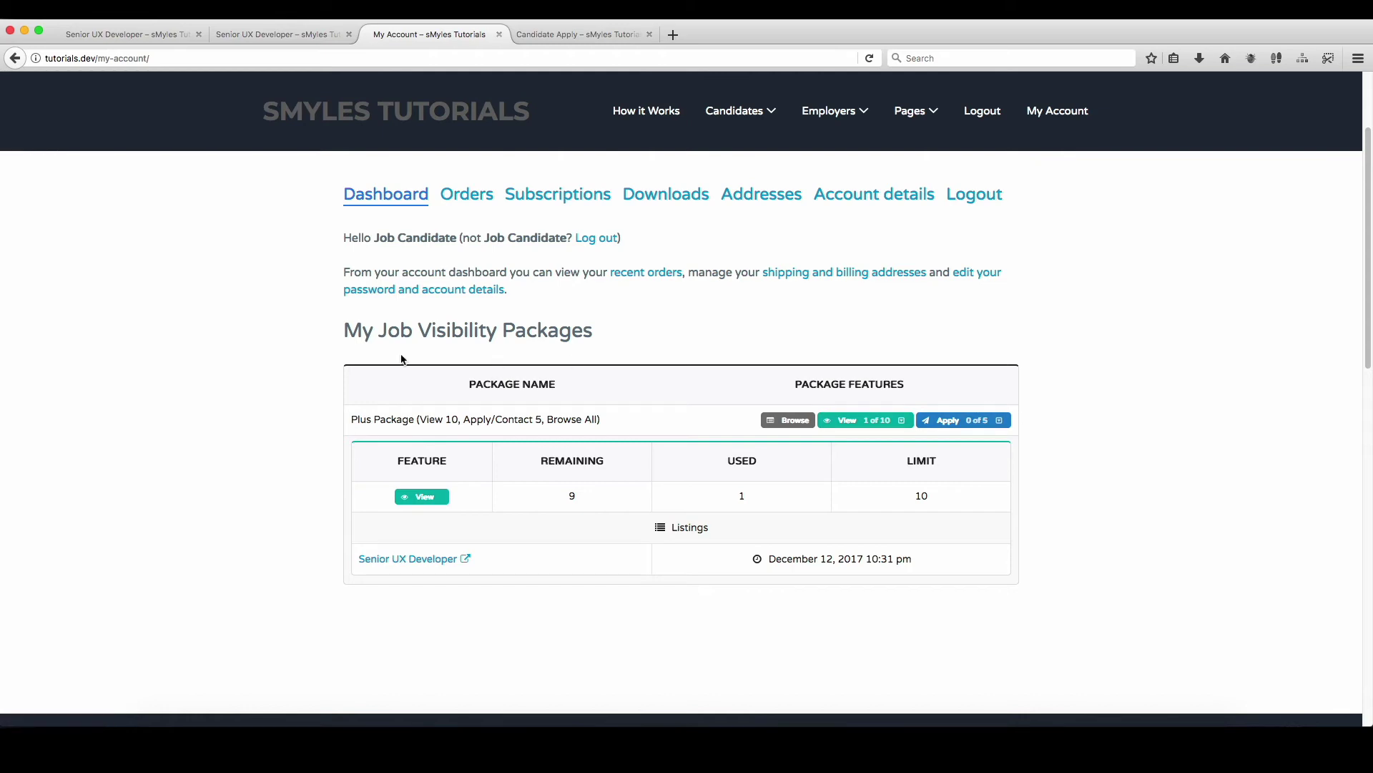
Step: Toggle 'User Packages List Table' off and back on, then highlight the [job_visibility_dashboard] shortcode
key("ctrl+Left")
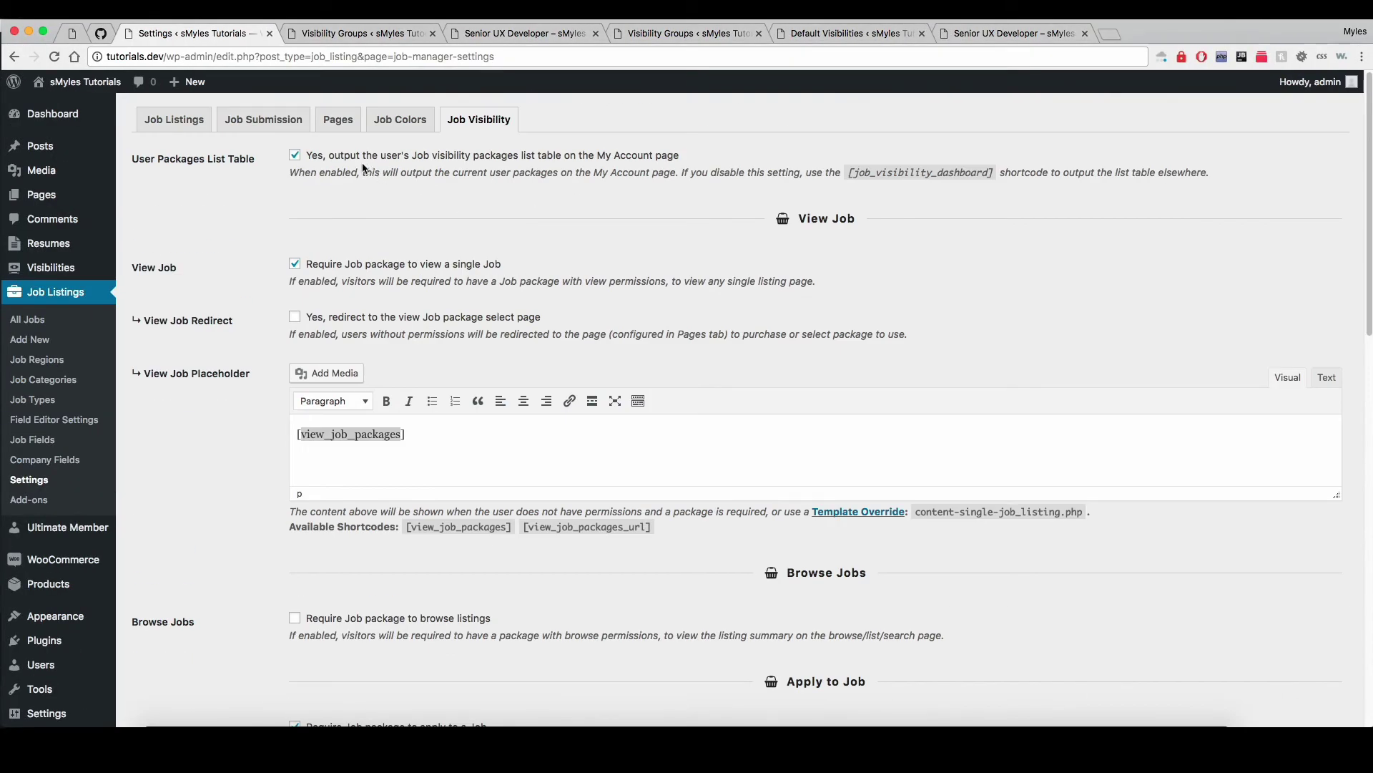
left_click(294, 155)
left_click(294, 156)
left_click_drag(849, 172, 987, 175)
left_click(970, 193)
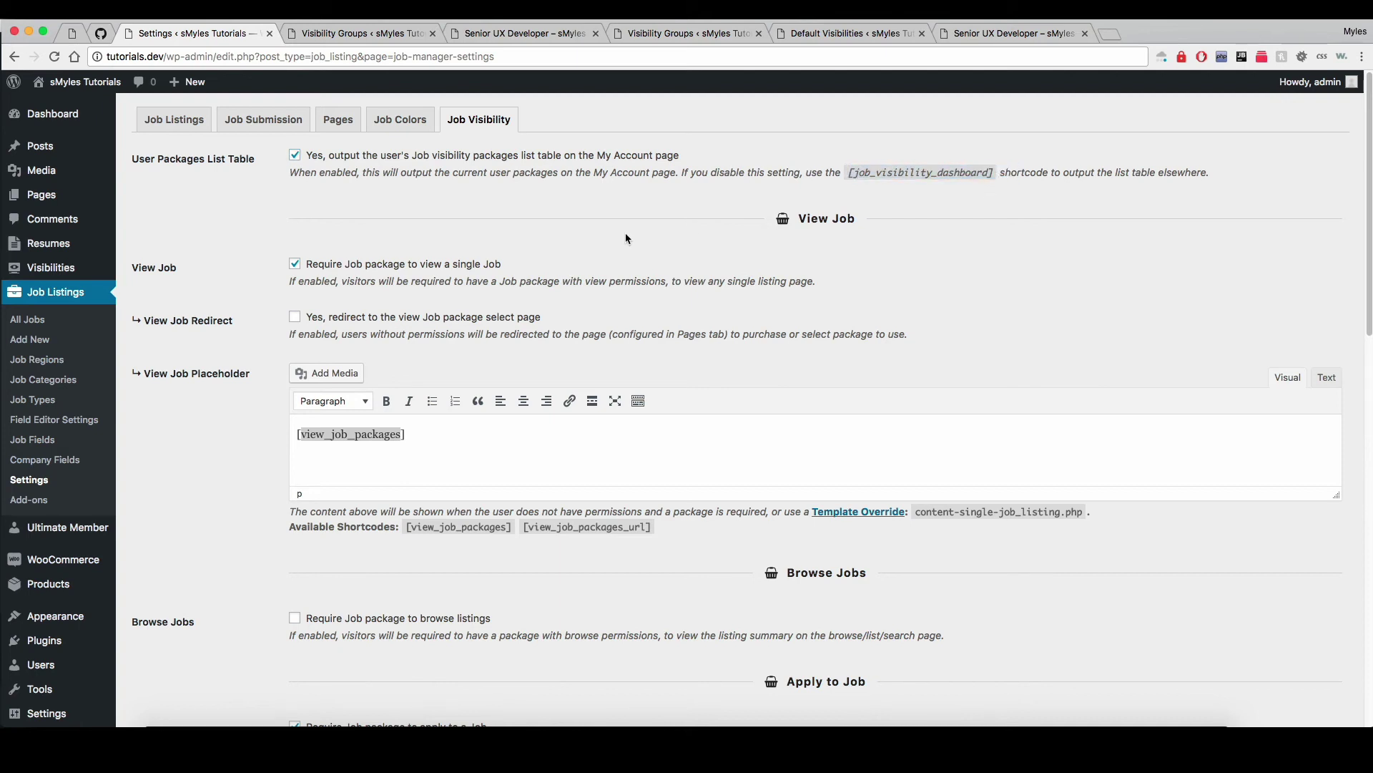